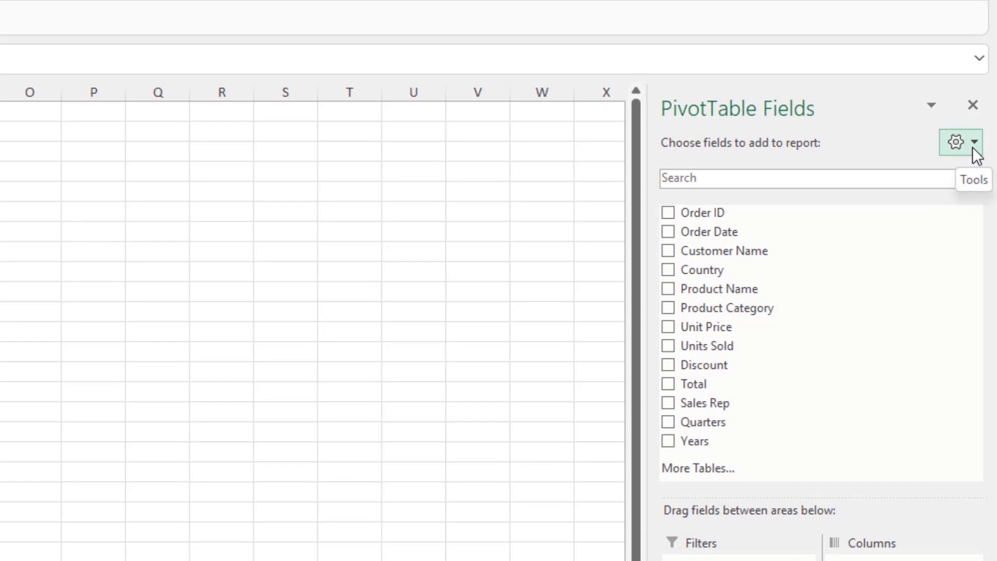
Show the Fields Section and Areas Section side by side in the PivotTable Fields pane
{"action": "left_click", "coordinate": [977, 148]}
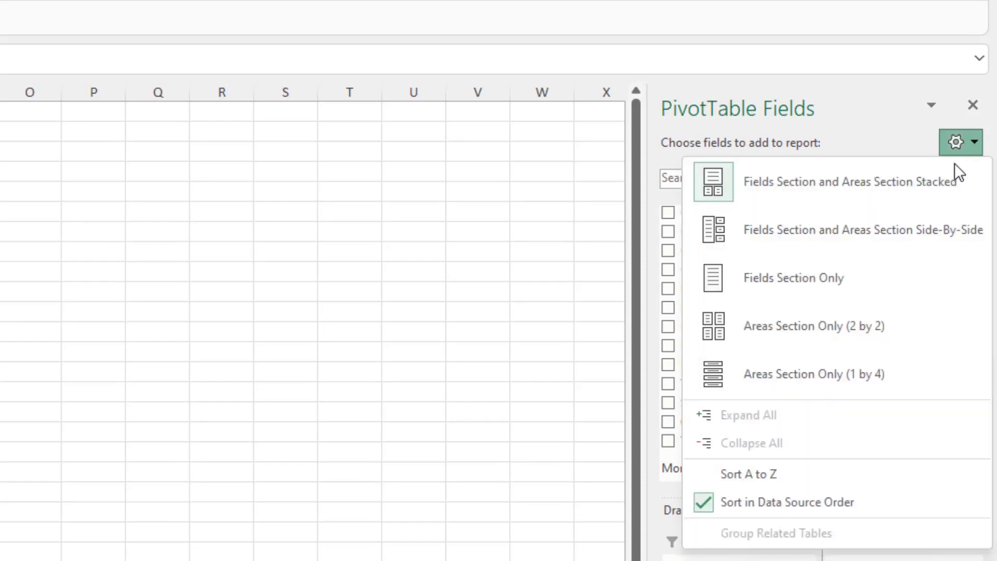
{"action": "left_click", "coordinate": [924, 234]}
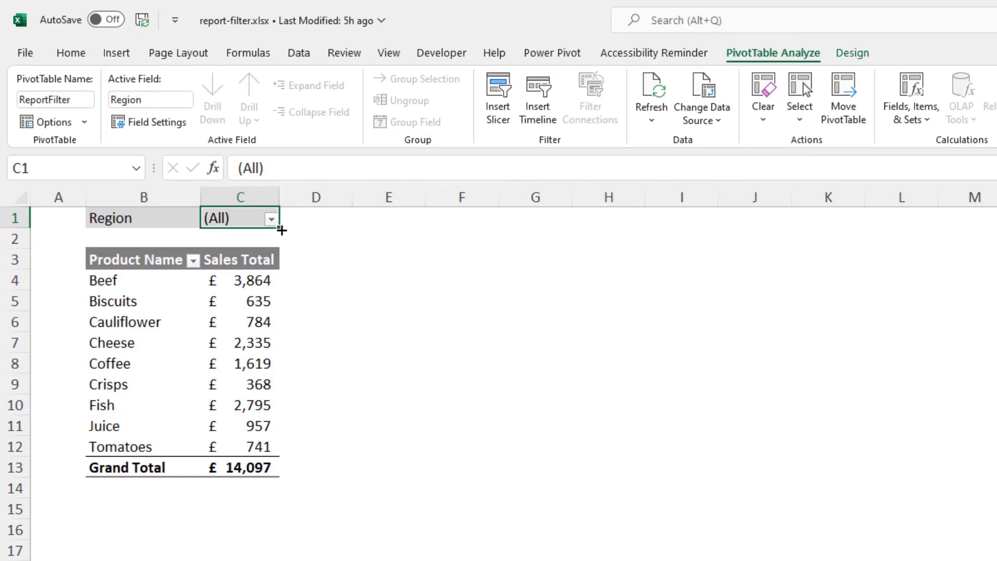
Review the Region report filter's available values without changing it
{"action": "left_click", "coordinate": [272, 220]}
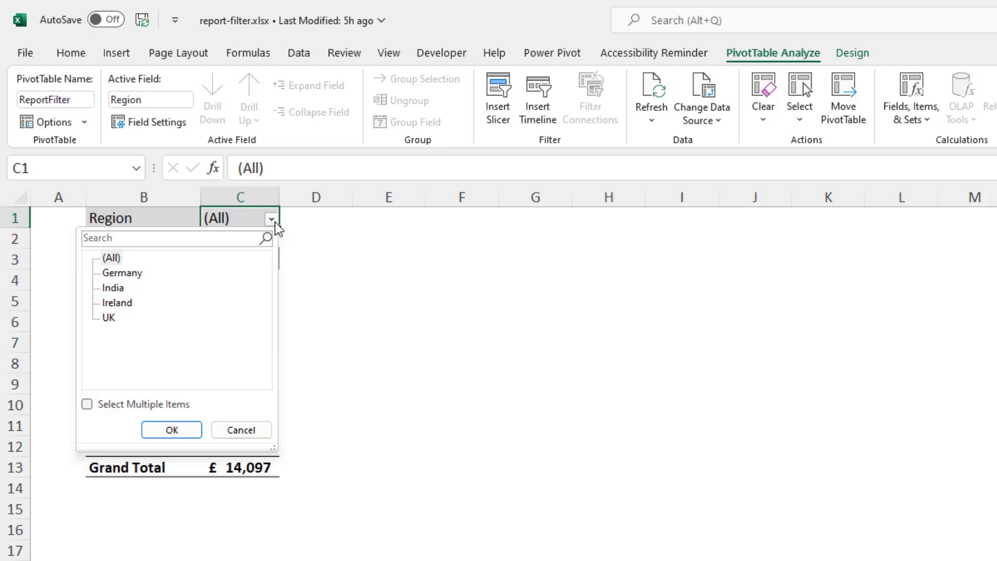
{"action": "left_click", "coordinate": [272, 220]}
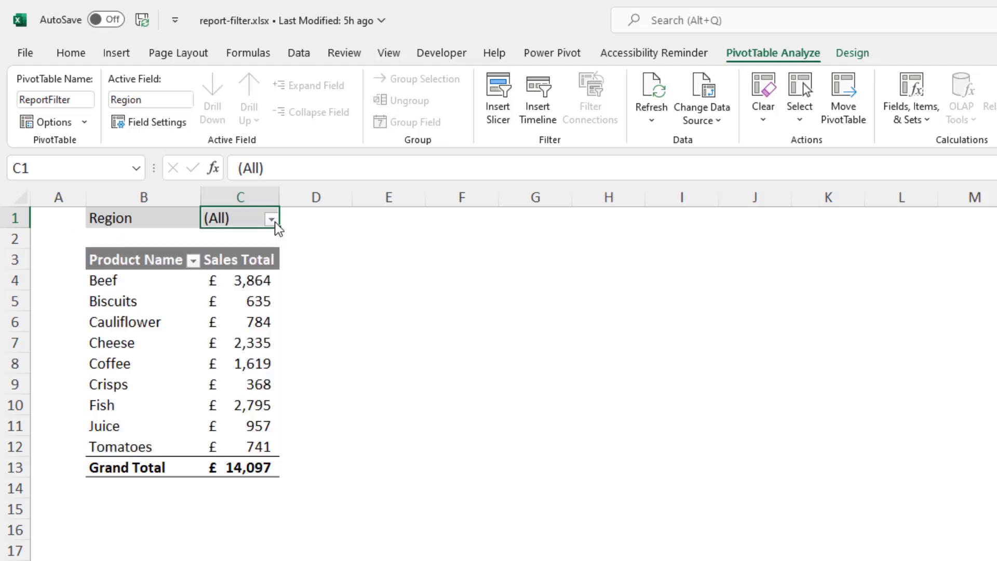
Use Show Report Filter Pages to create a pivot sheet for each Region
{"action": "left_click", "coordinate": [86, 122]}
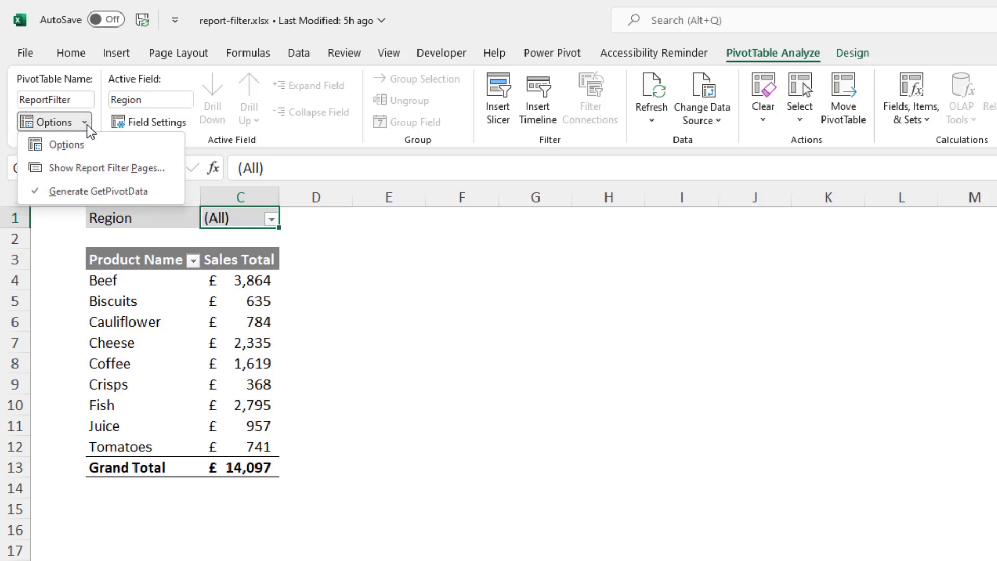
{"action": "left_click", "coordinate": [106, 168]}
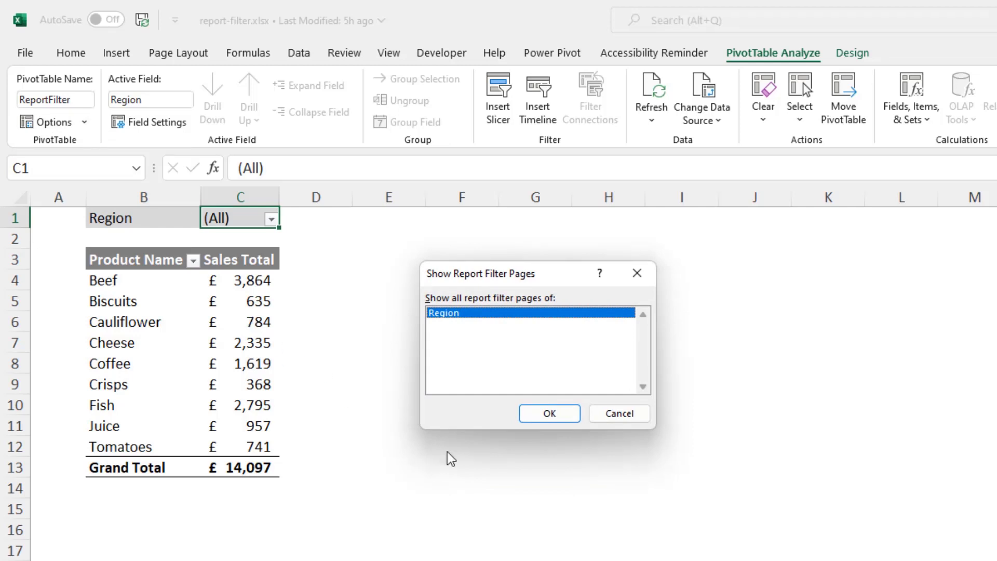
{"action": "left_click", "coordinate": [546, 414]}
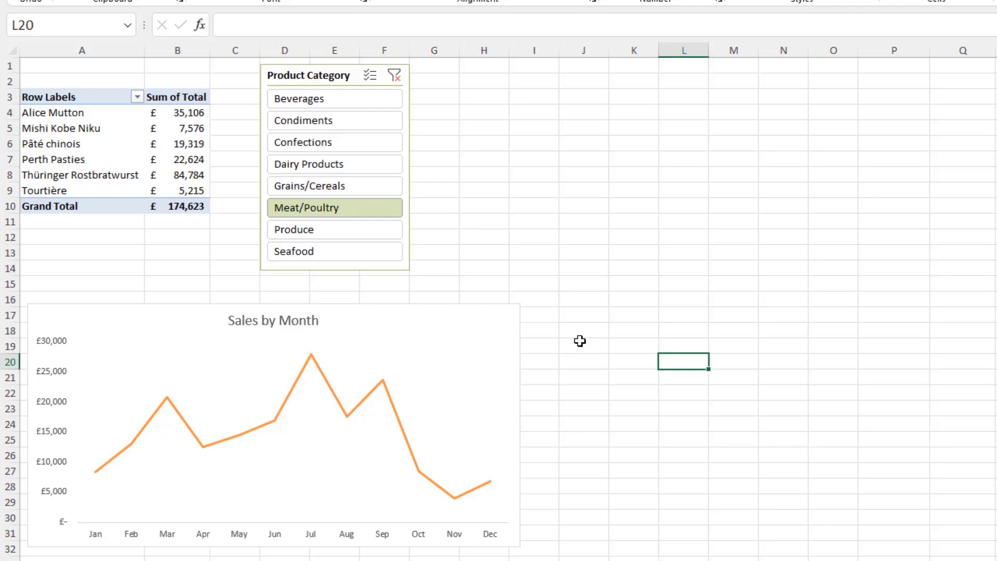
Filter via the Product Category slicer to Produce, Meat/Poultry, then Produce again
{"action": "left_click", "coordinate": [386, 235]}
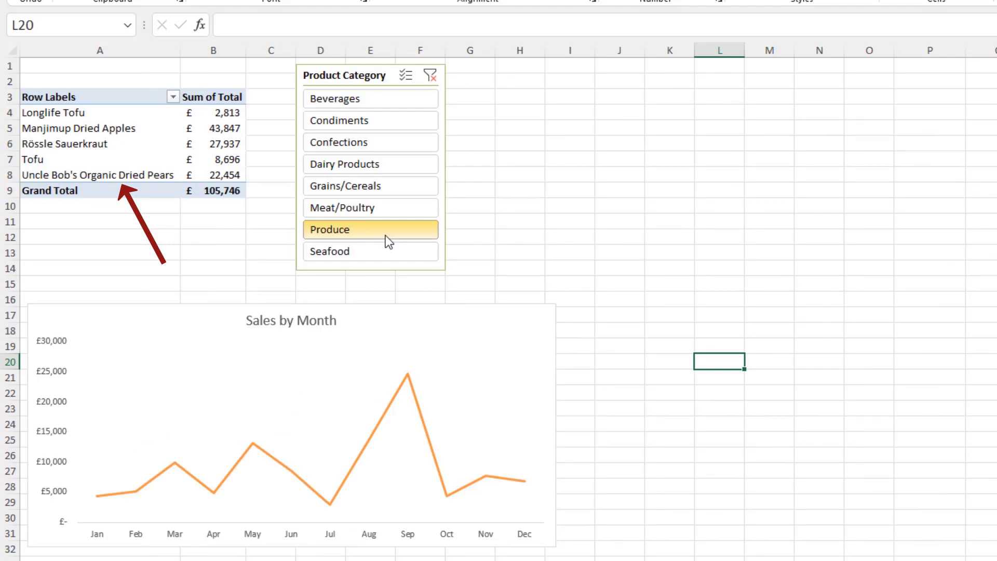
{"action": "left_click", "coordinate": [394, 210]}
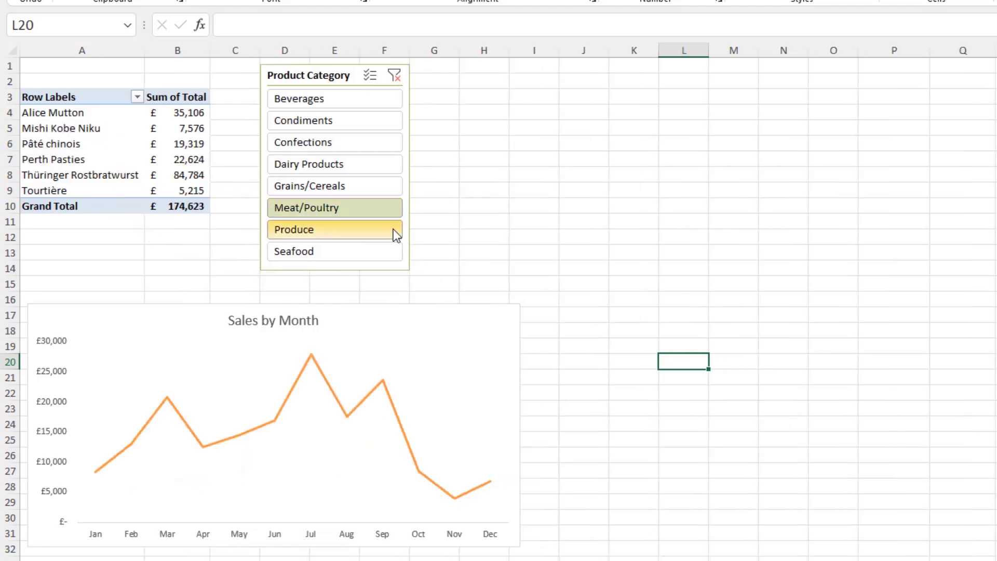
{"action": "left_click", "coordinate": [394, 229]}
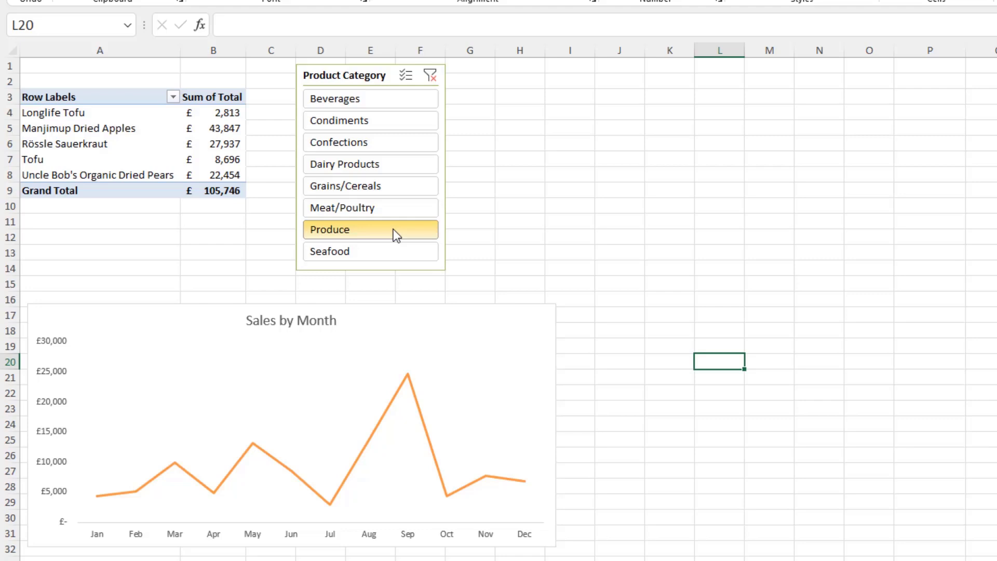
Turn off Autofit column widths on update in the PivotTable Options
{"action": "right_click", "coordinate": [164, 134]}
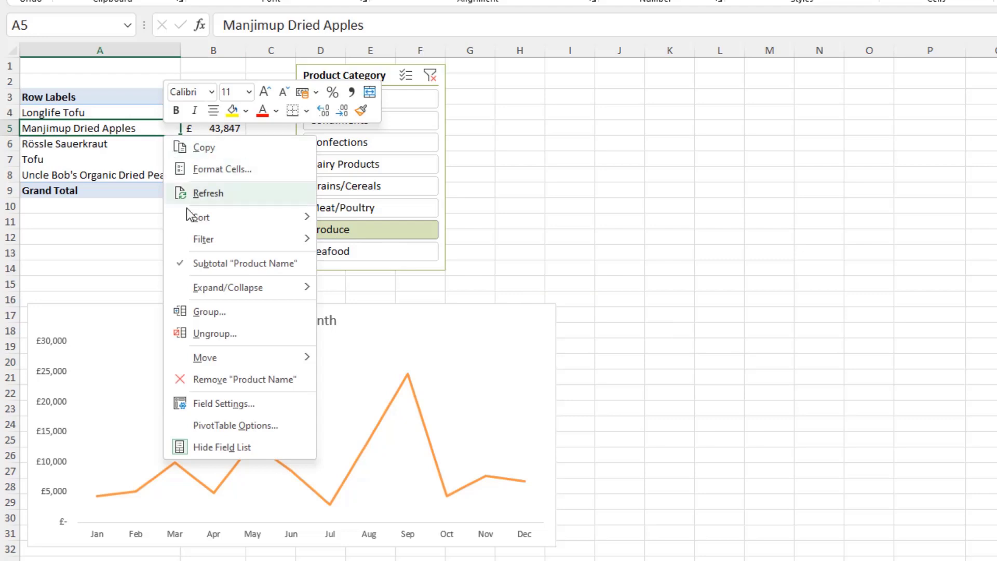
{"action": "left_click", "coordinate": [281, 431]}
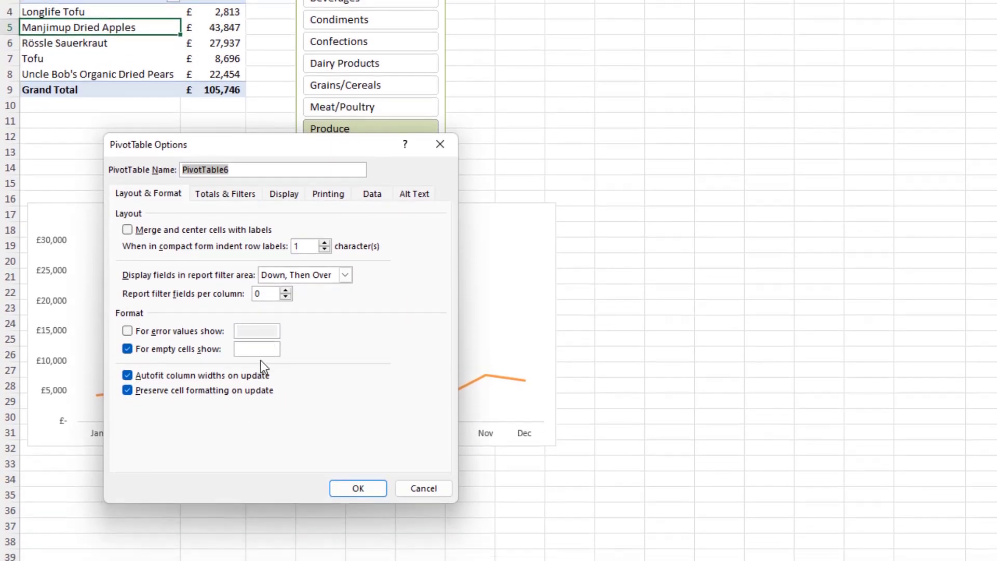
{"action": "left_click", "coordinate": [241, 375]}
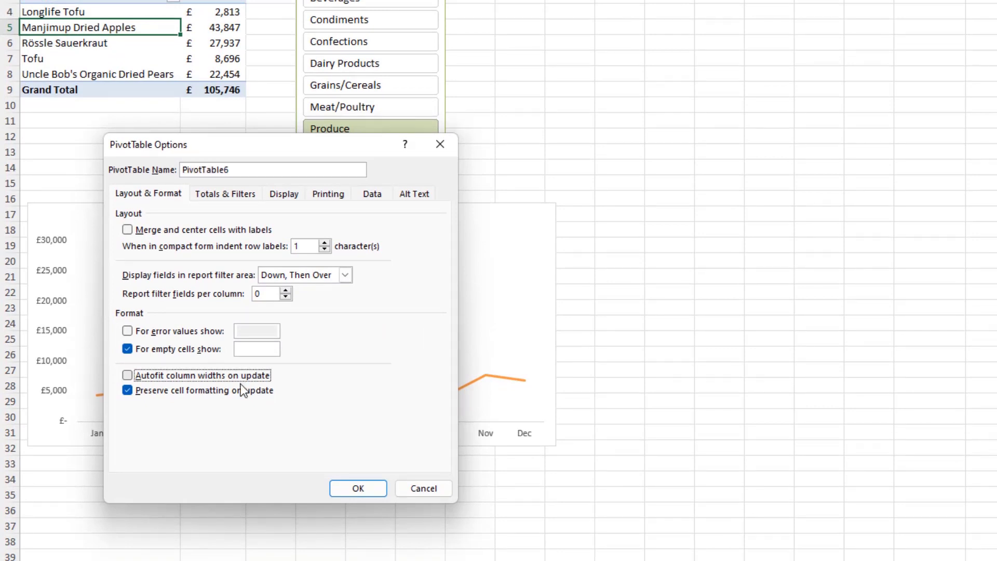
{"action": "left_click", "coordinate": [341, 491]}
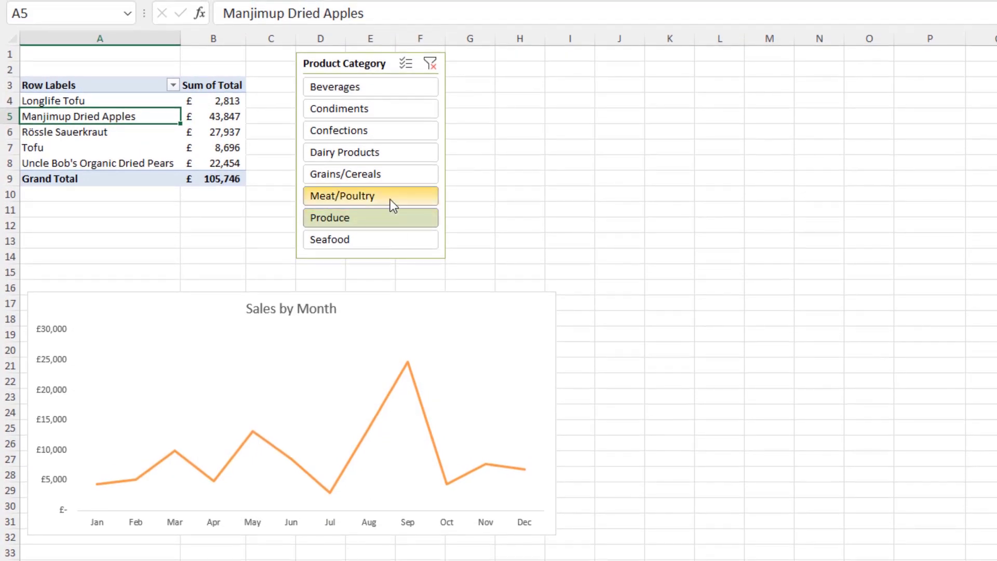
Test with the slicer: Meat/Poultry, Produce, then Meat/Poultry again
{"action": "left_click", "coordinate": [391, 198]}
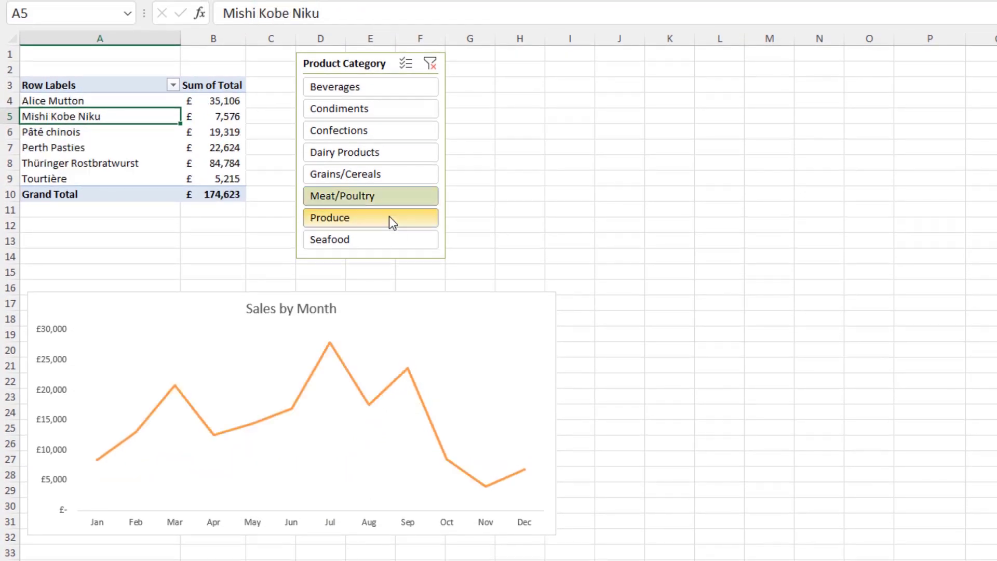
{"action": "left_click", "coordinate": [389, 216]}
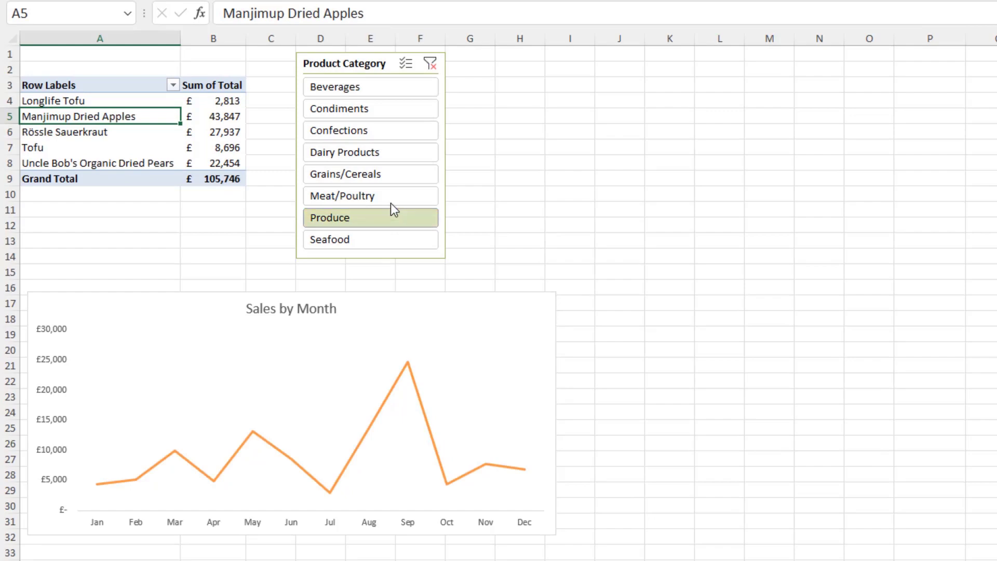
{"action": "left_click", "coordinate": [390, 203]}
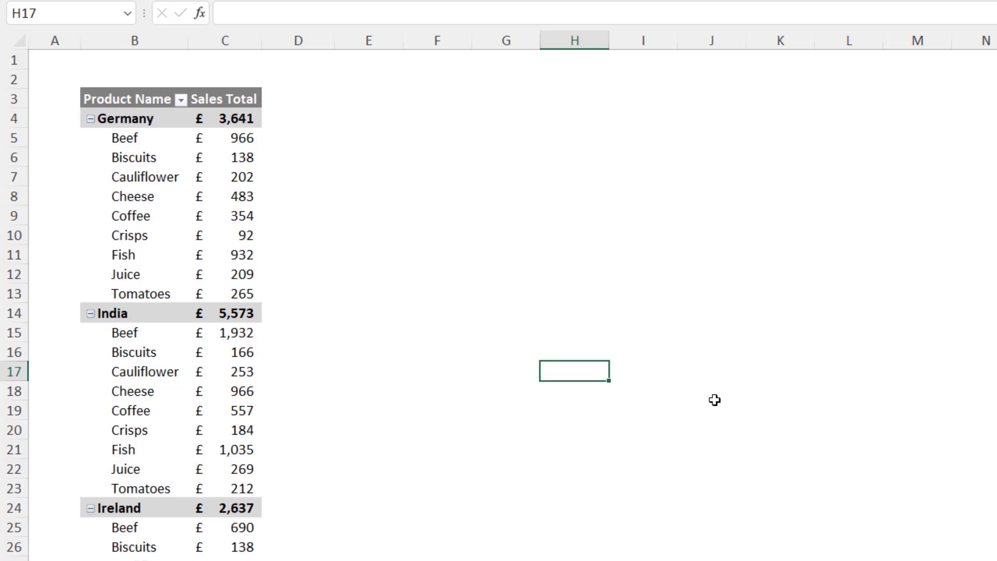
Set the regional pivot's report layout to Show in Tabular Form
{"action": "left_click", "coordinate": [190, 183]}
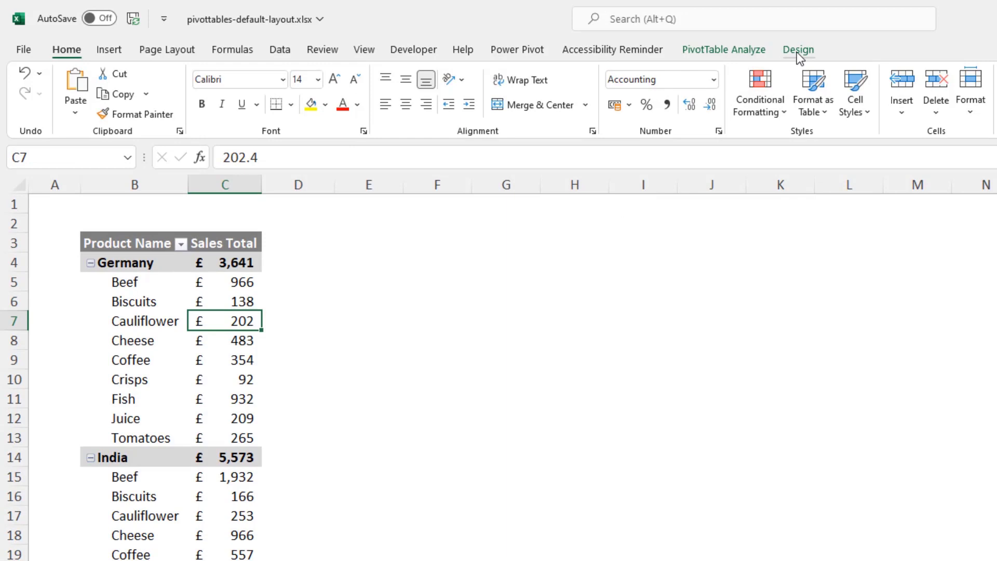
{"action": "left_click", "coordinate": [798, 52]}
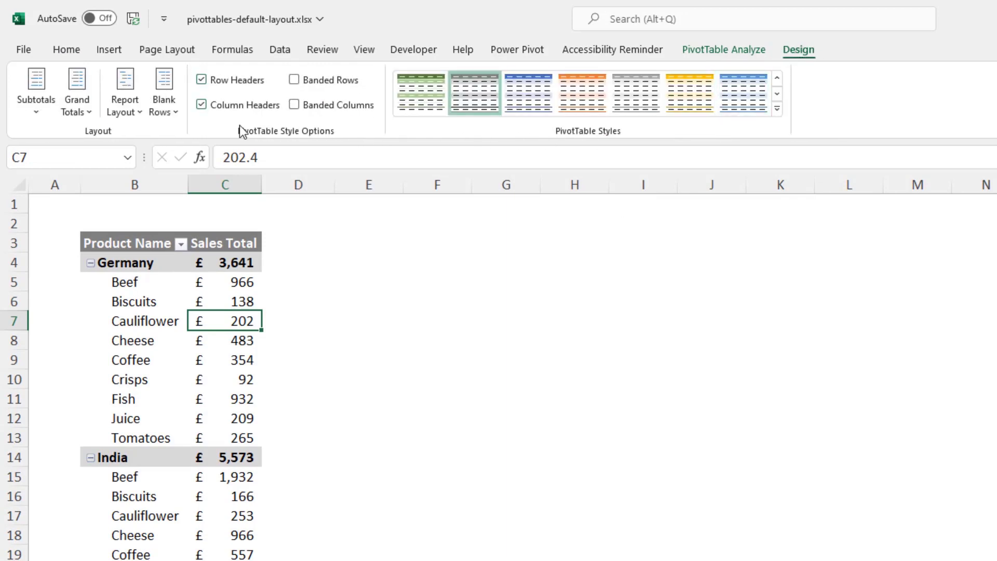
{"action": "left_click", "coordinate": [129, 109]}
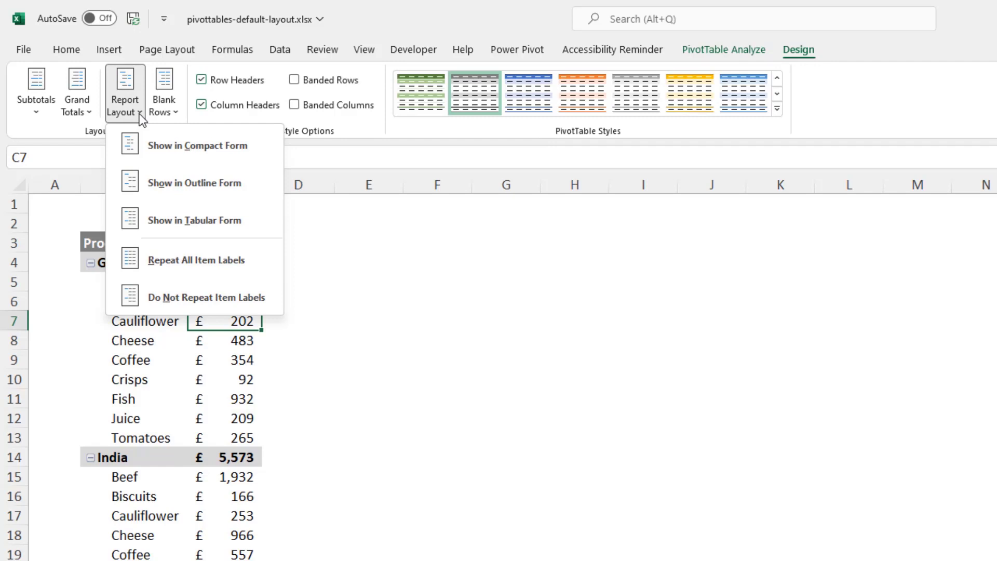
{"action": "left_click", "coordinate": [250, 220]}
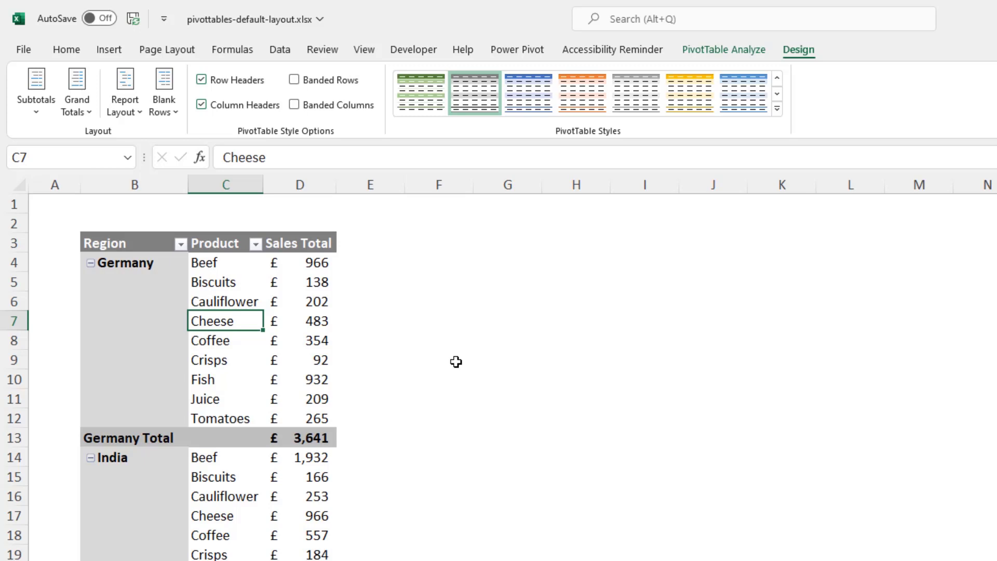
Insert a blank line after each region, then remove it again
{"action": "left_click", "coordinate": [179, 113]}
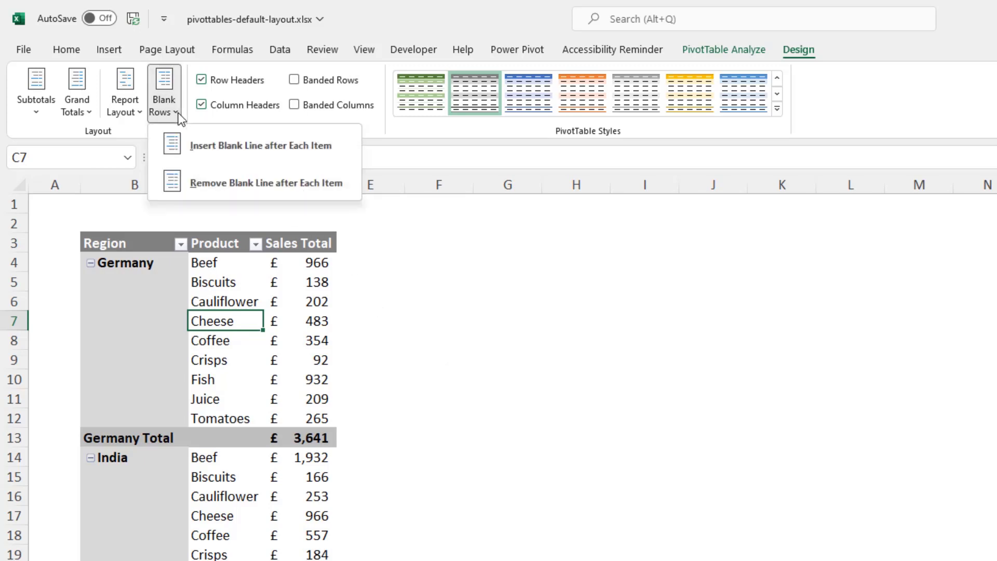
{"action": "left_click", "coordinate": [213, 155]}
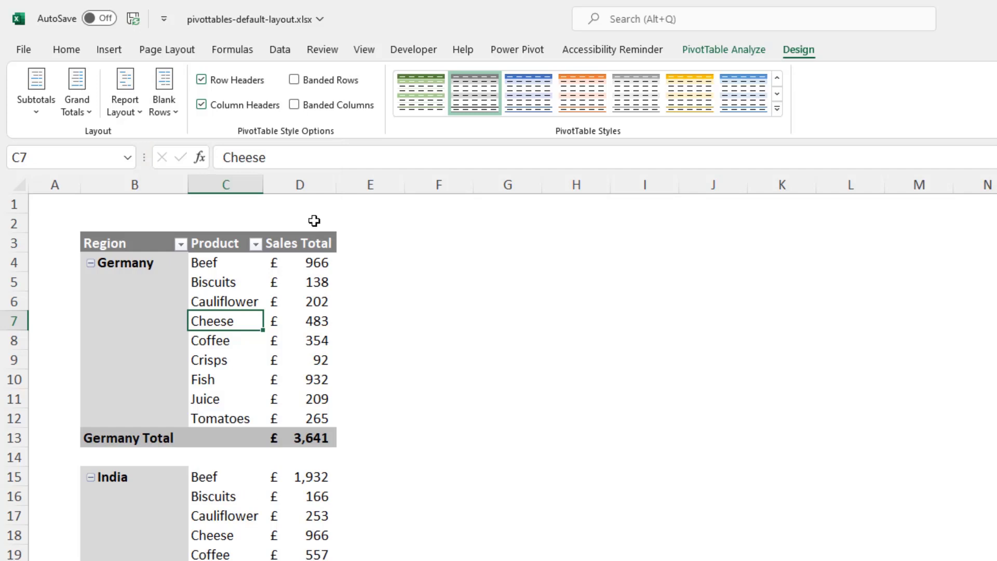
{"action": "left_click", "coordinate": [179, 119]}
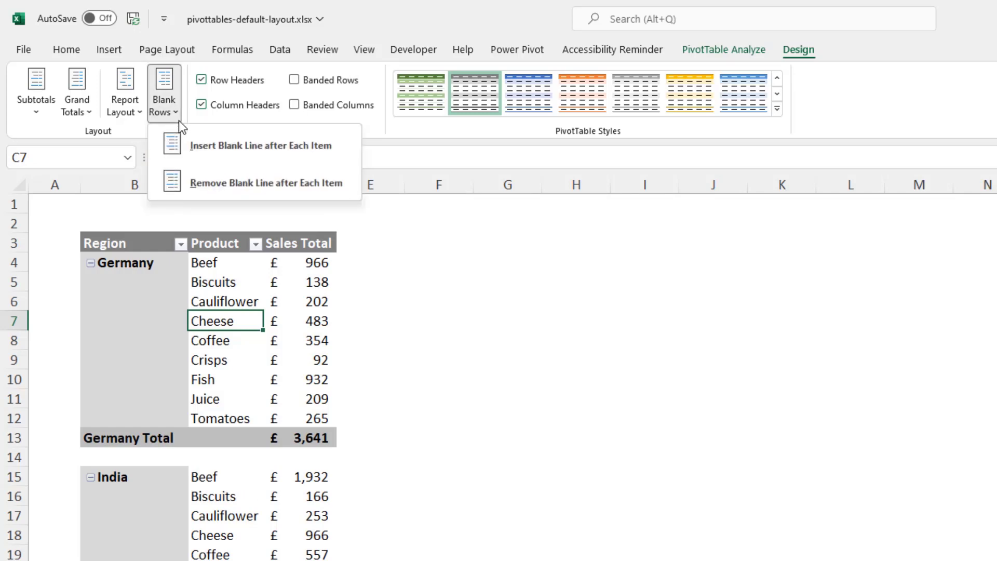
{"action": "left_click", "coordinate": [191, 179]}
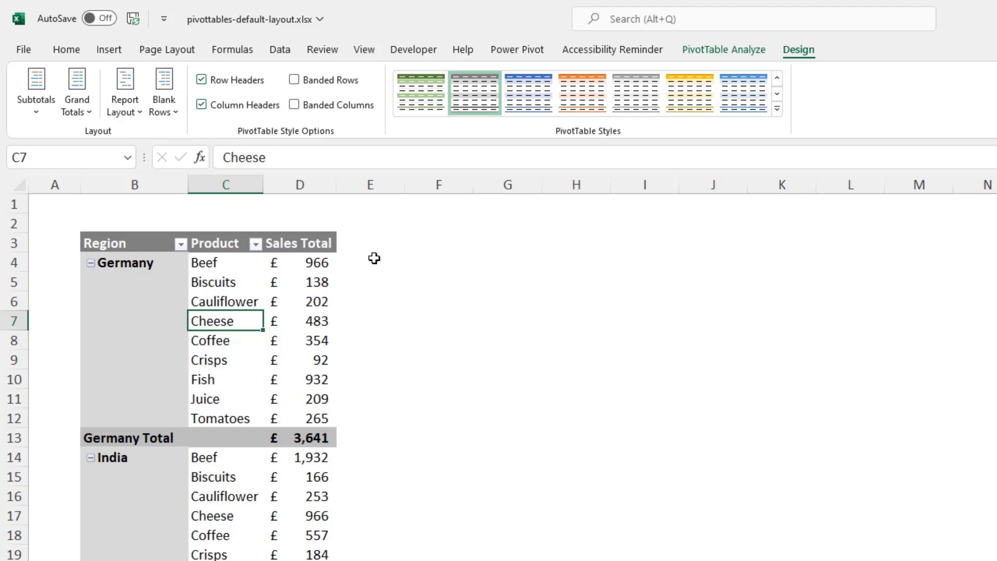
Reach Edit Default Layout via File > Options > Data
{"action": "left_click", "coordinate": [24, 49]}
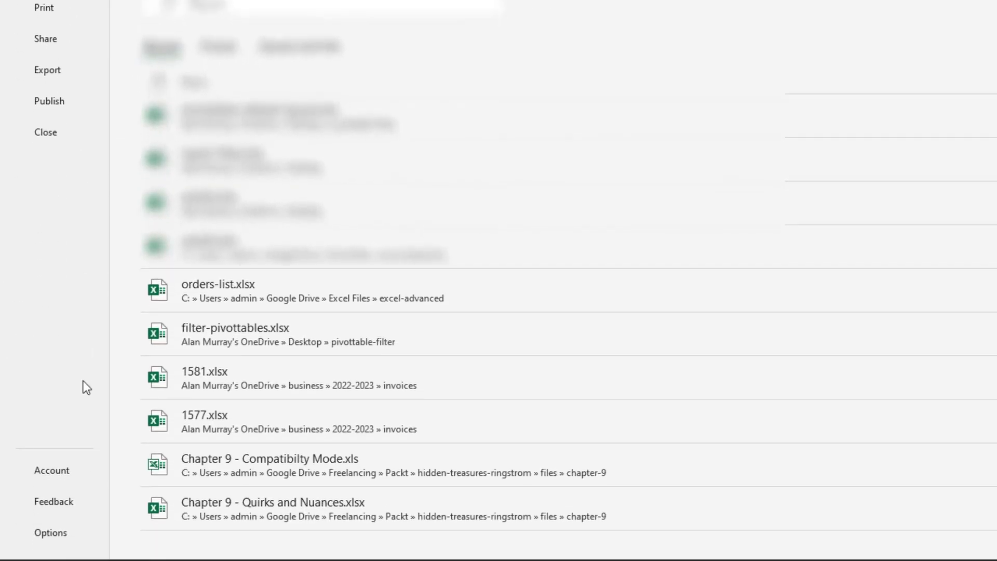
{"action": "left_click", "coordinate": [51, 532]}
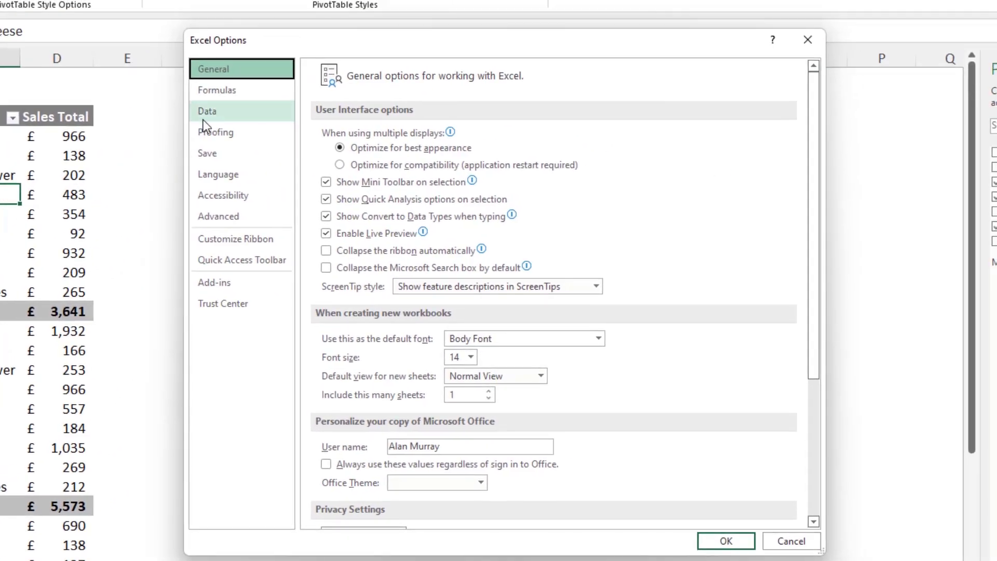
{"action": "left_click", "coordinate": [203, 119]}
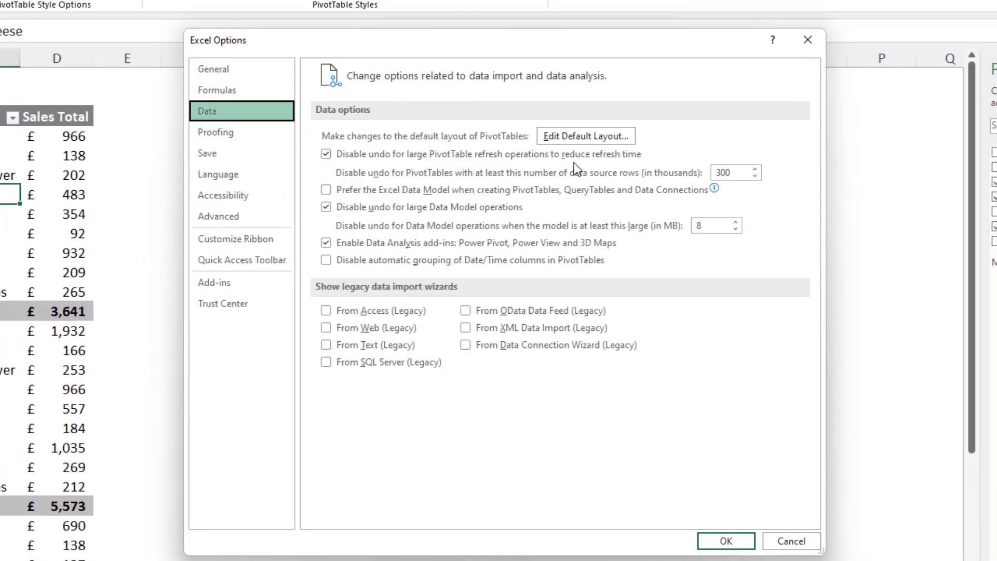
{"action": "left_click", "coordinate": [585, 137]}
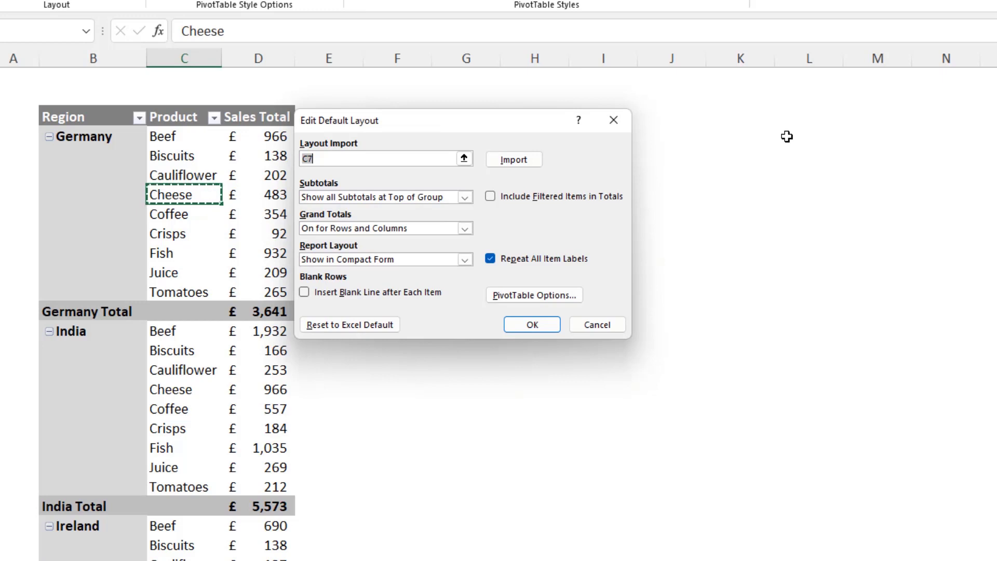
Import the C7 pivot's layout as default, review PivotTable Options, and confirm all dialogs
{"action": "left_click", "coordinate": [538, 159]}
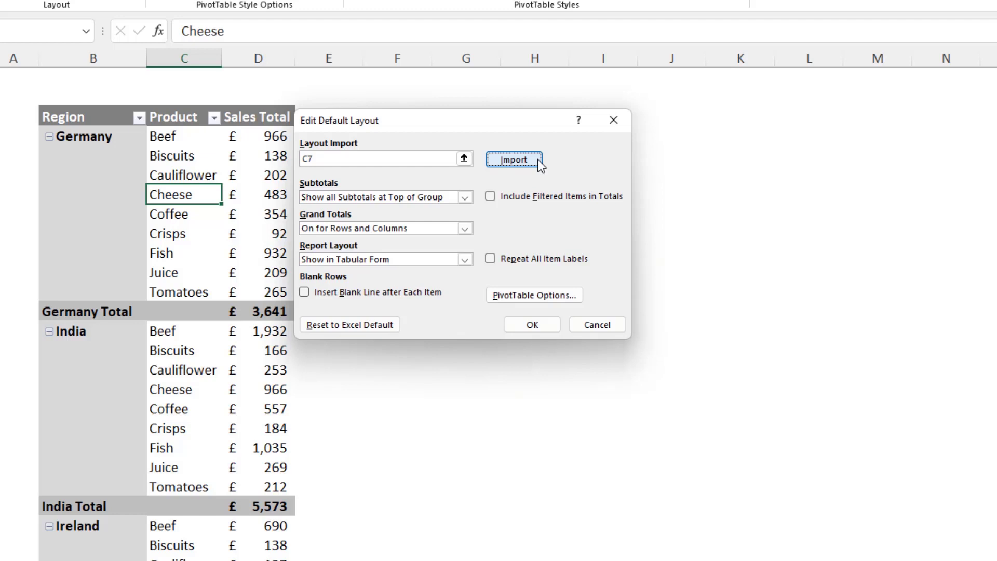
{"action": "left_click", "coordinate": [548, 298]}
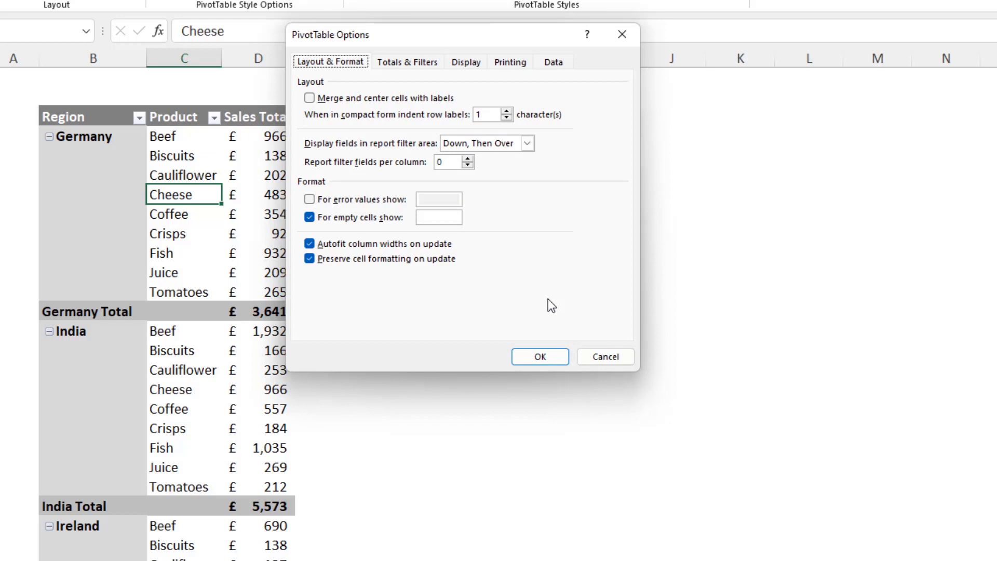
{"action": "left_click", "coordinate": [549, 354]}
{"action": "left_click", "coordinate": [532, 325]}
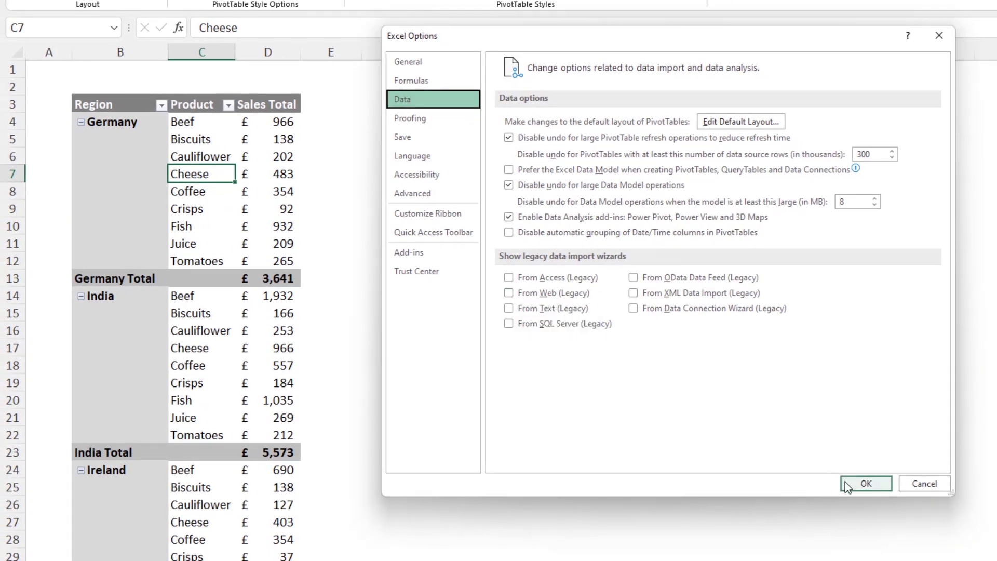
{"action": "left_click", "coordinate": [865, 483]}
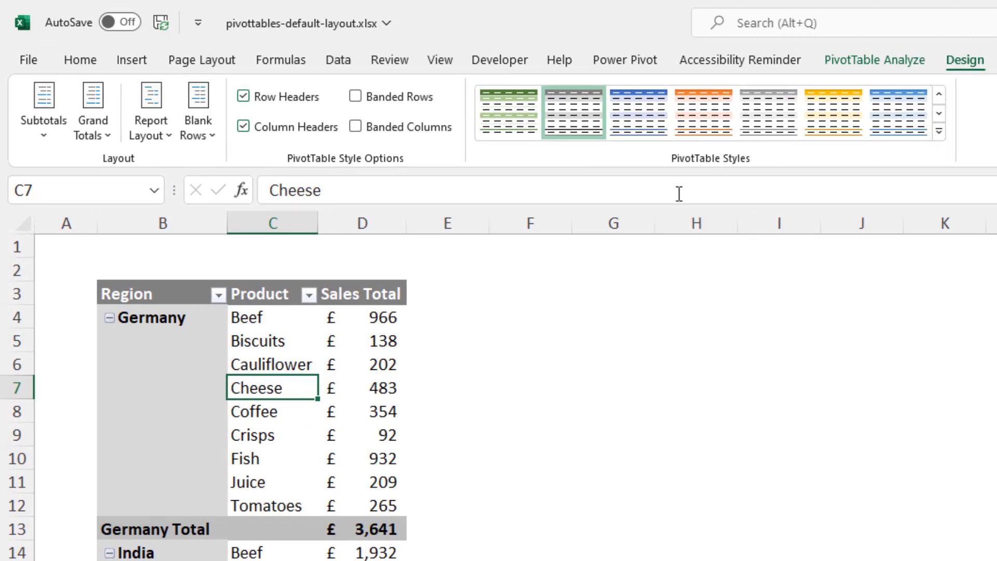
Bring up the PivotTable style thumbnail's menu to see Set As Default
{"action": "right_click", "coordinate": [586, 132]}
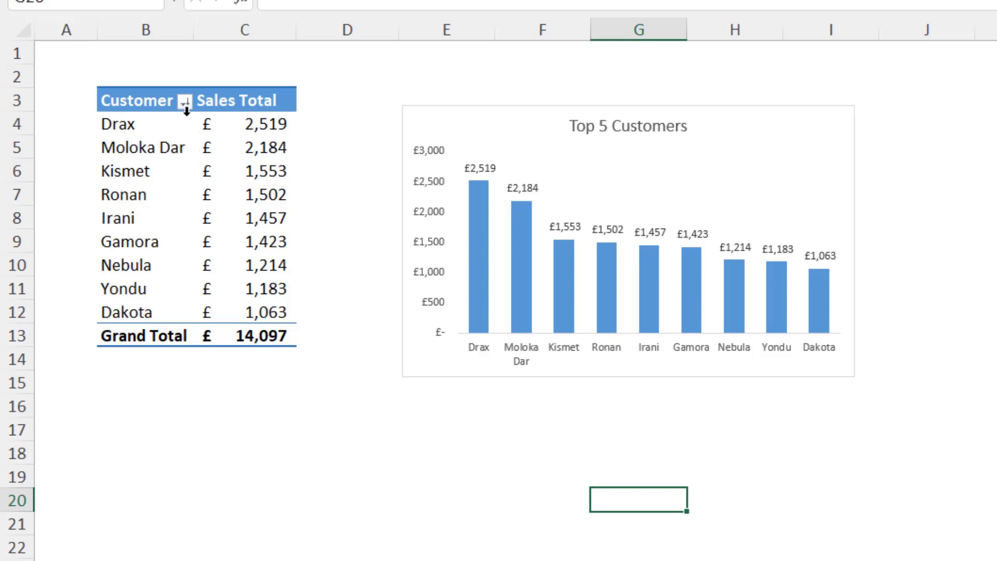
Apply a Top 5 Items by Sales Total value filter to the Customer field
{"action": "left_click", "coordinate": [185, 103]}
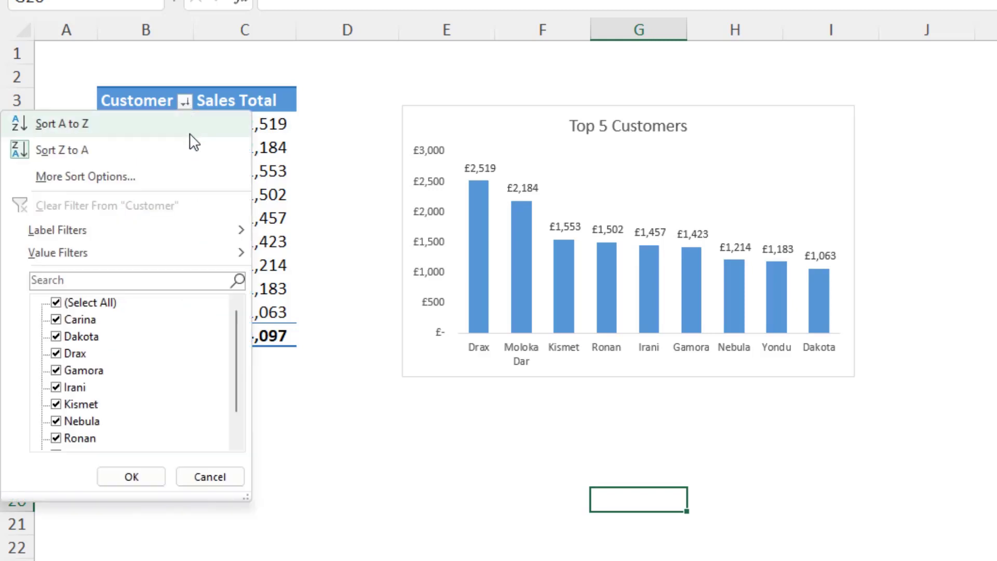
{"action": "mouse_move", "coordinate": [52, 268]}
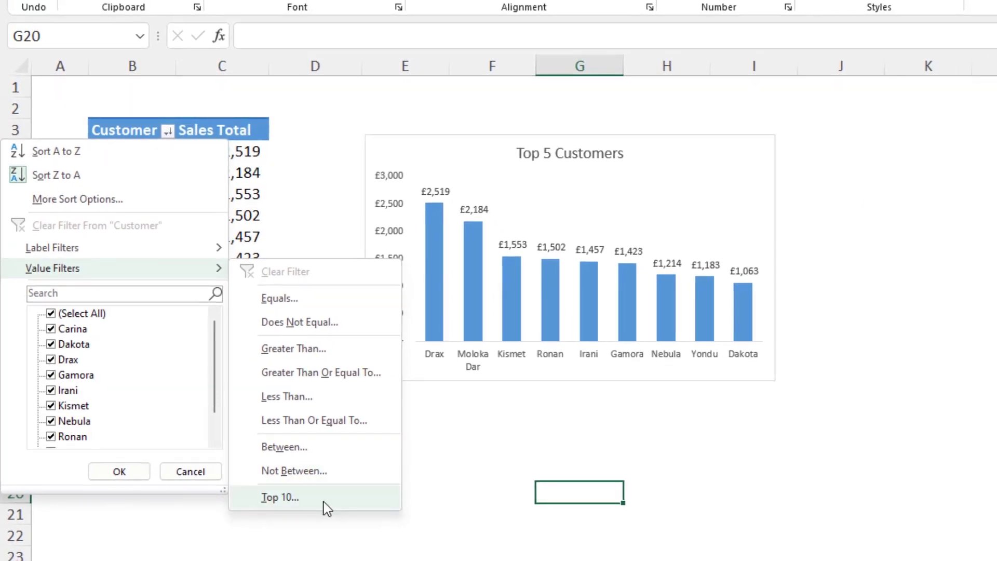
{"action": "left_click", "coordinate": [327, 502]}
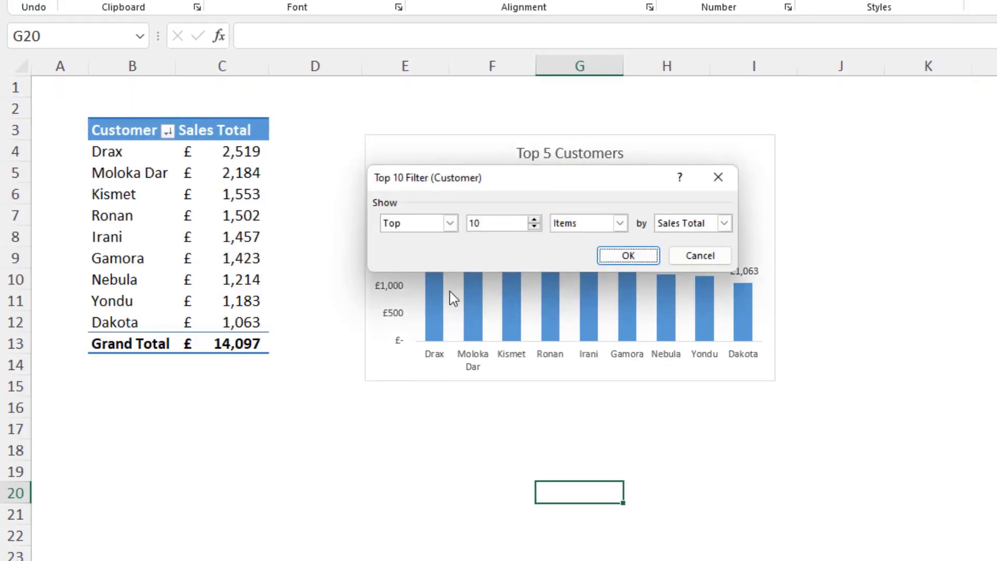
{"action": "left_click", "coordinate": [450, 224]}
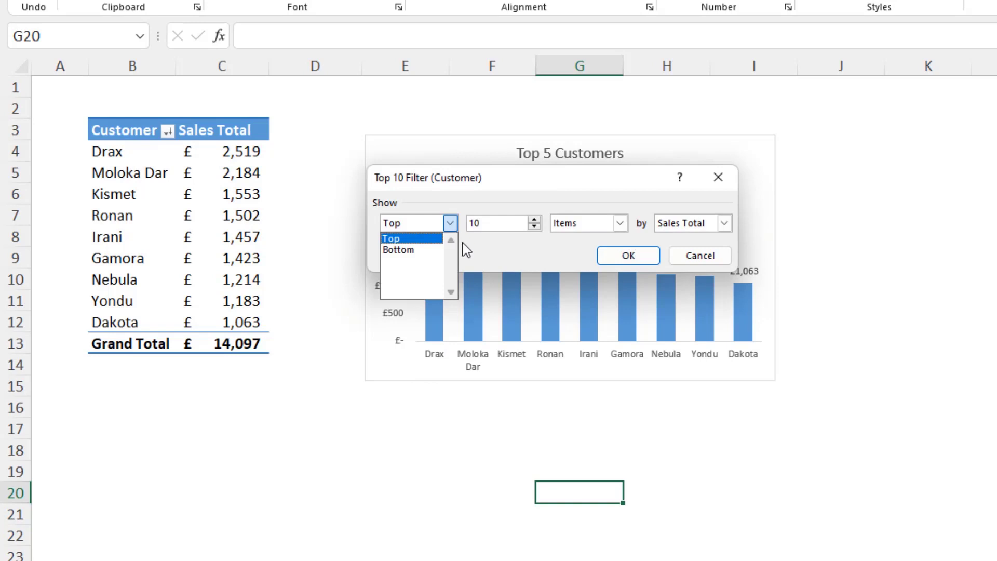
{"action": "left_click", "coordinate": [581, 224]}
{"action": "left_click", "coordinate": [581, 224]}
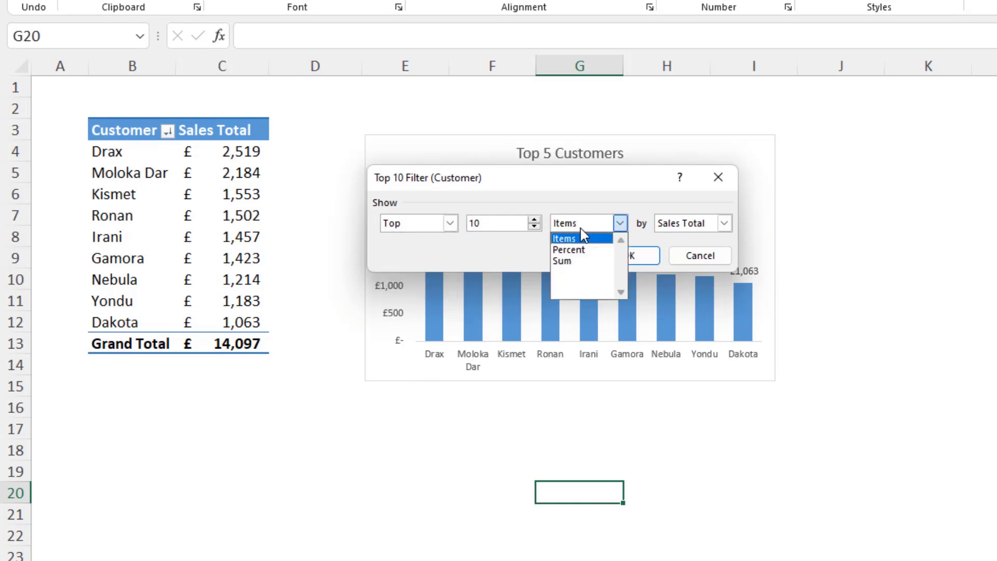
{"action": "left_click", "coordinate": [581, 238]}
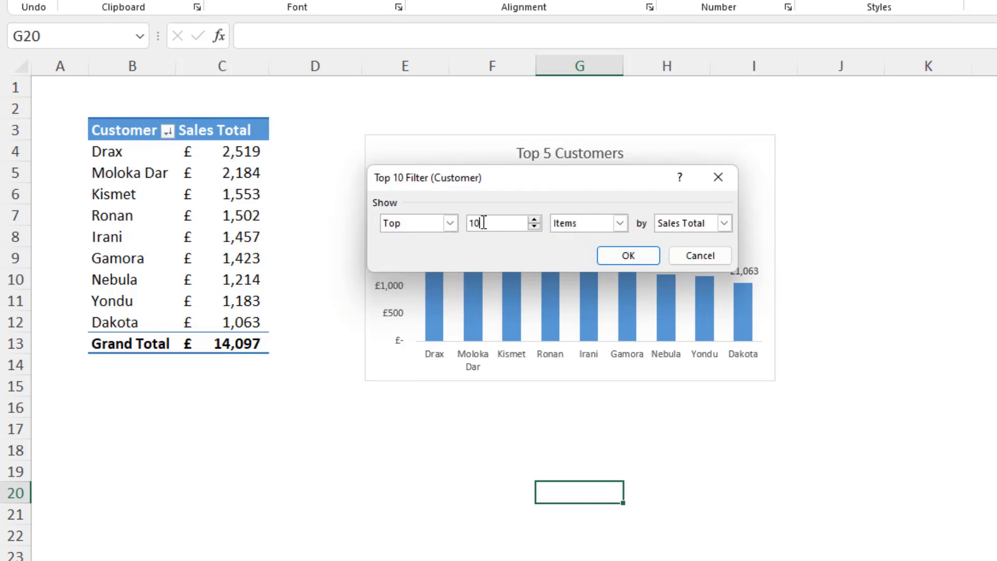
{"action": "left_click_drag", "start_coordinate": [490, 224], "coordinate": [463, 222]}
{"action": "type", "text": "5"}
{"action": "left_click", "coordinate": [628, 256]}
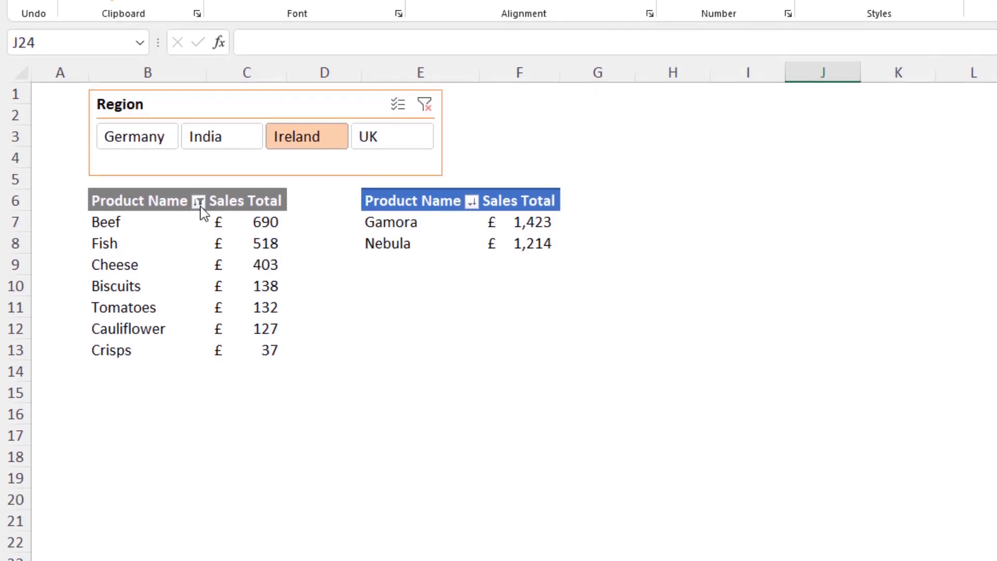
Clear every filter on the product PivotTable via Data > Clear so all regions show again
{"action": "left_click", "coordinate": [199, 206]}
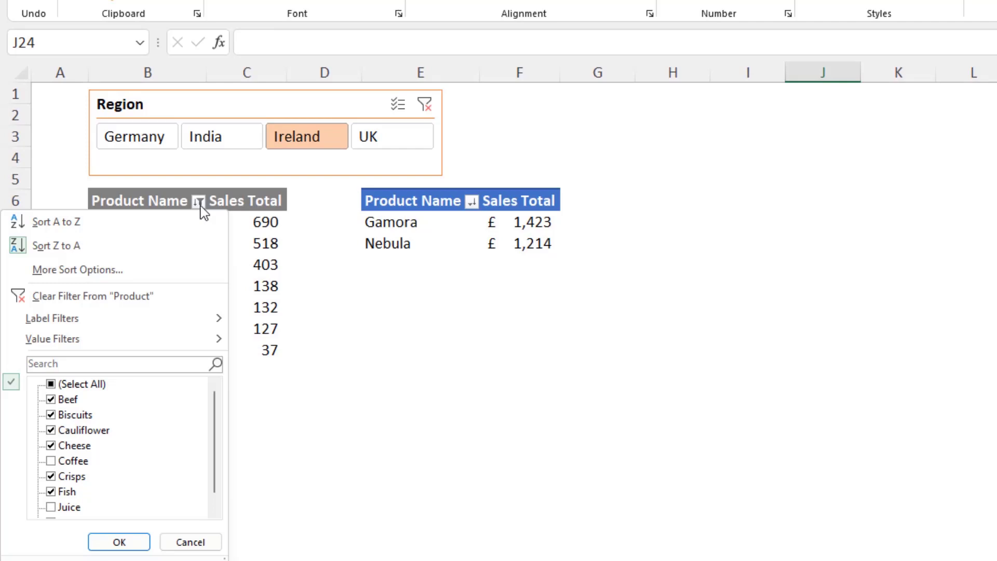
{"action": "left_click", "coordinate": [200, 204]}
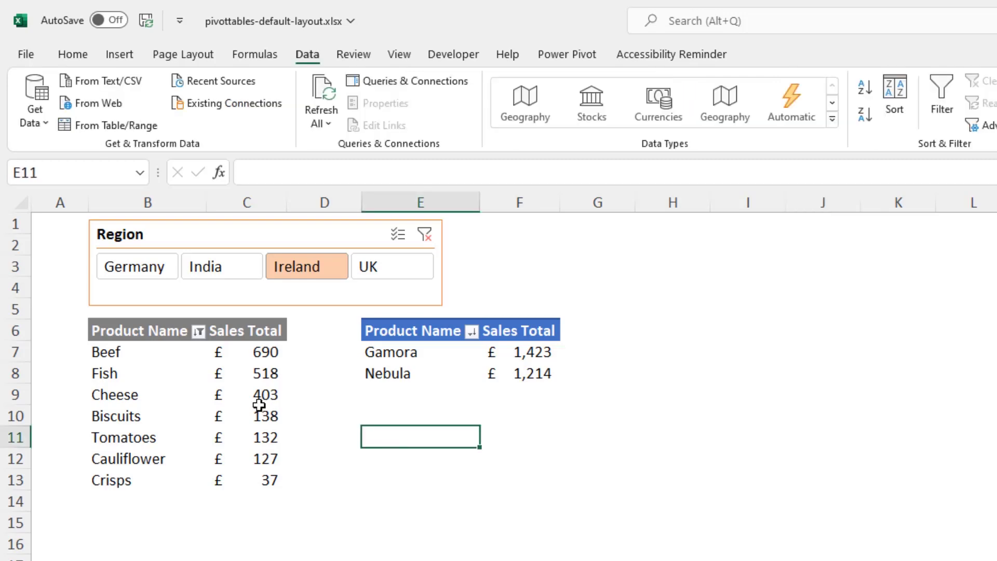
{"action": "left_click", "coordinate": [201, 382]}
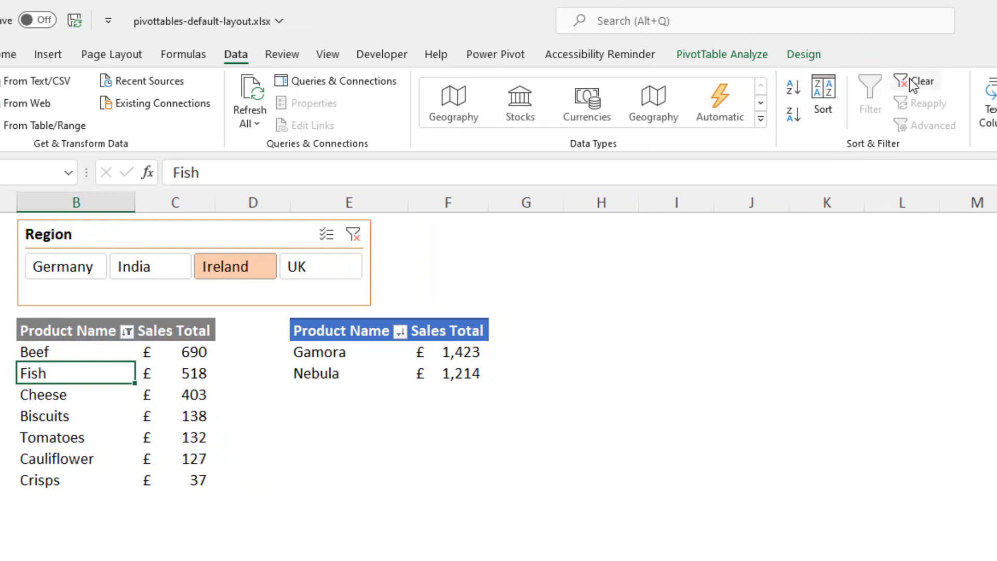
{"action": "left_click", "coordinate": [919, 81]}
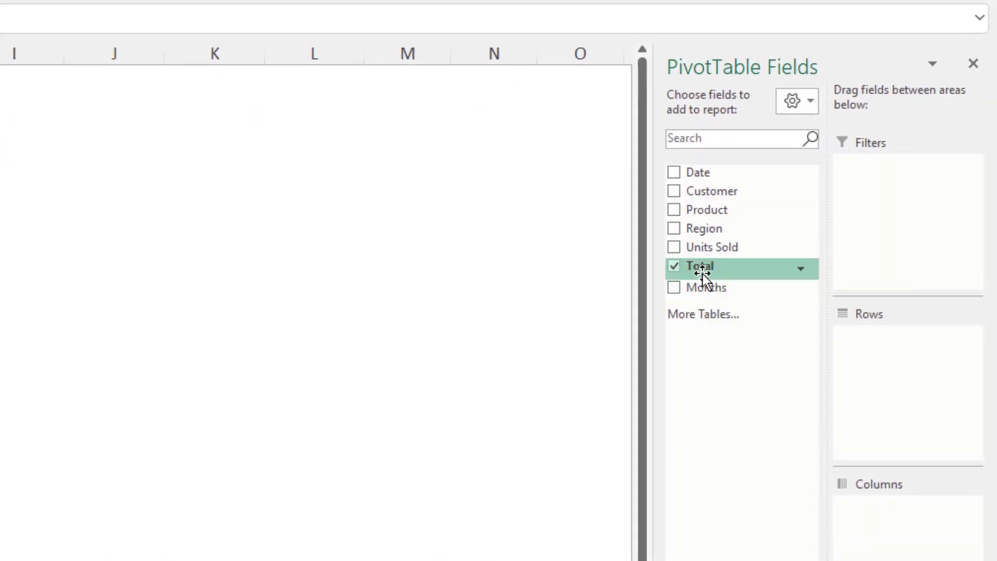
Add Total as rows and group its values into bands of 50 starting at 0
{"action": "left_click_drag", "start_coordinate": [704, 269], "coordinate": [861, 357]}
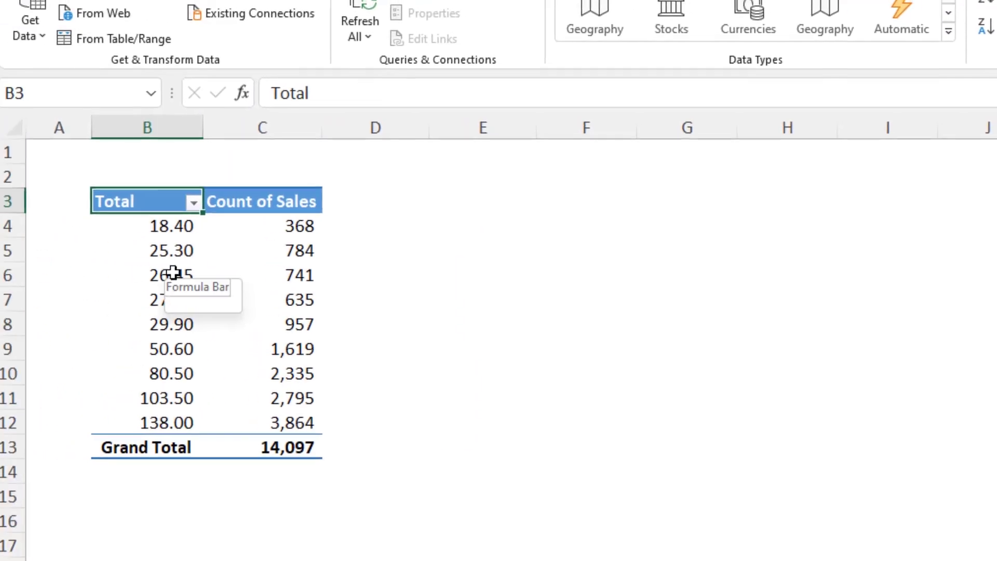
{"action": "left_click", "coordinate": [183, 274]}
{"action": "right_click", "coordinate": [182, 275]}
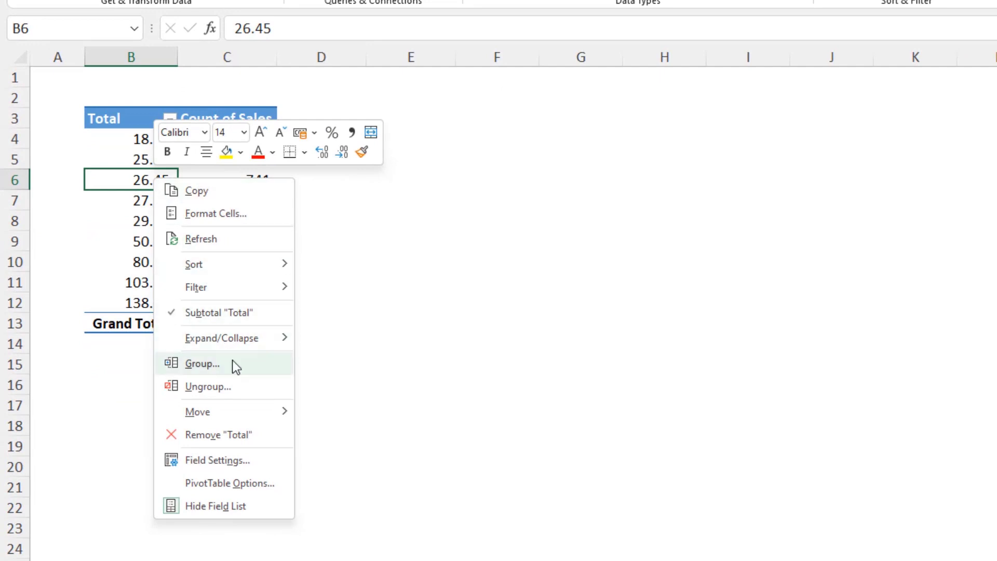
{"action": "left_click", "coordinate": [232, 360]}
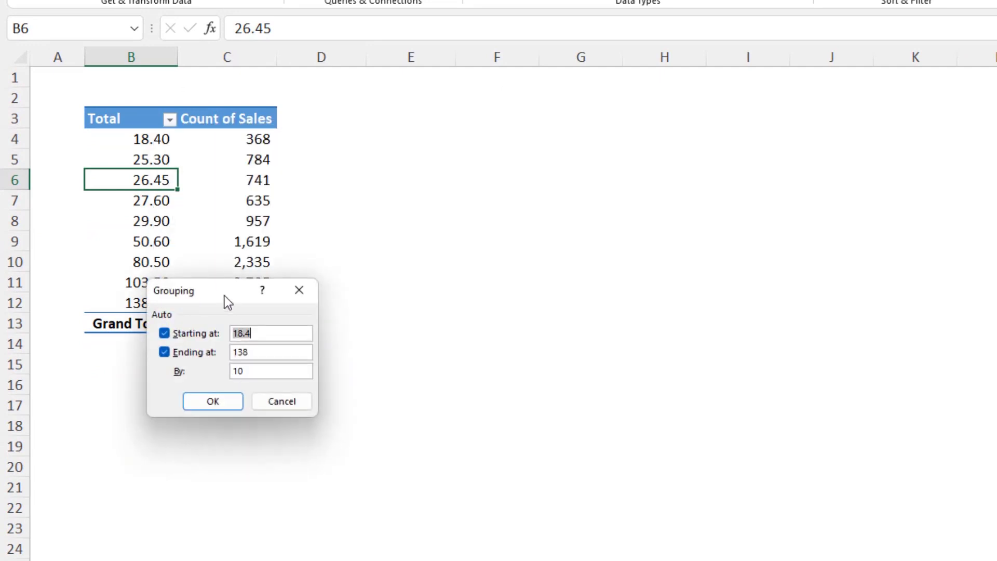
{"action": "left_click_drag", "start_coordinate": [225, 296], "coordinate": [379, 187]}
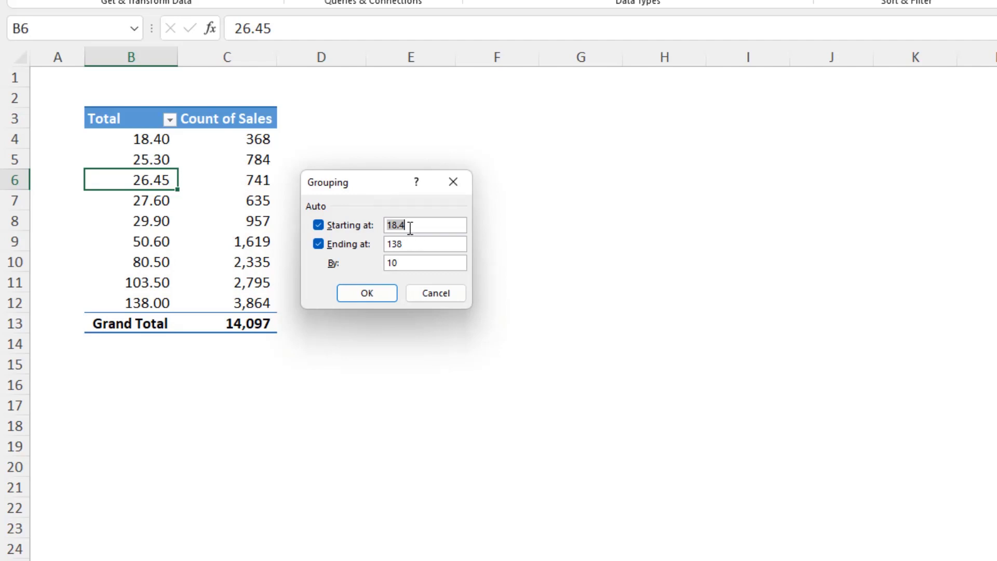
{"action": "type", "text": "0"}
{"action": "double_click", "coordinate": [388, 264]}
{"action": "type", "text": "50"}
{"action": "left_click", "coordinate": [367, 293]}
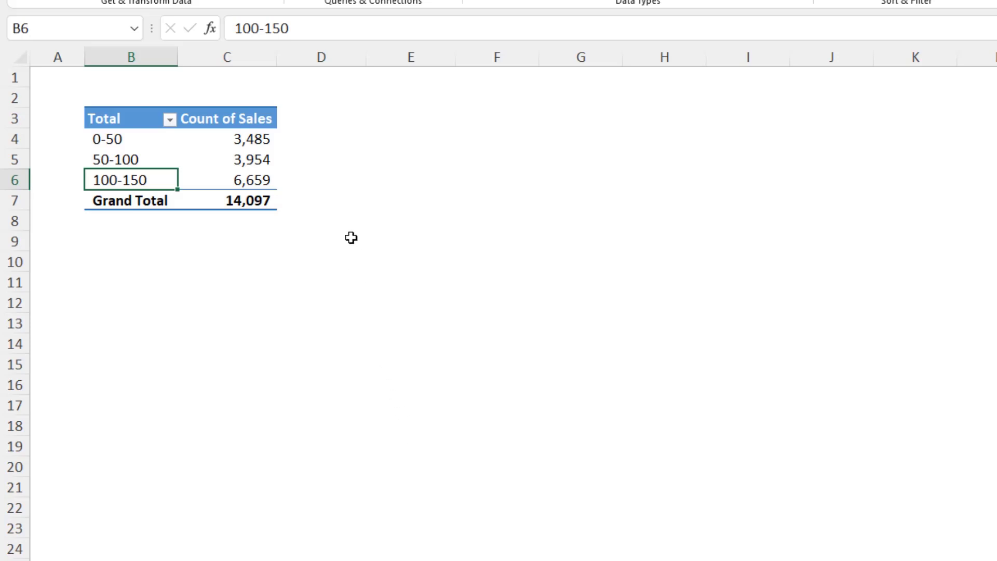
Summarize the pivot's sales values as Count instead of Sum
{"action": "right_click", "coordinate": [265, 161]}
{"action": "mouse_move", "coordinate": [347, 321]}
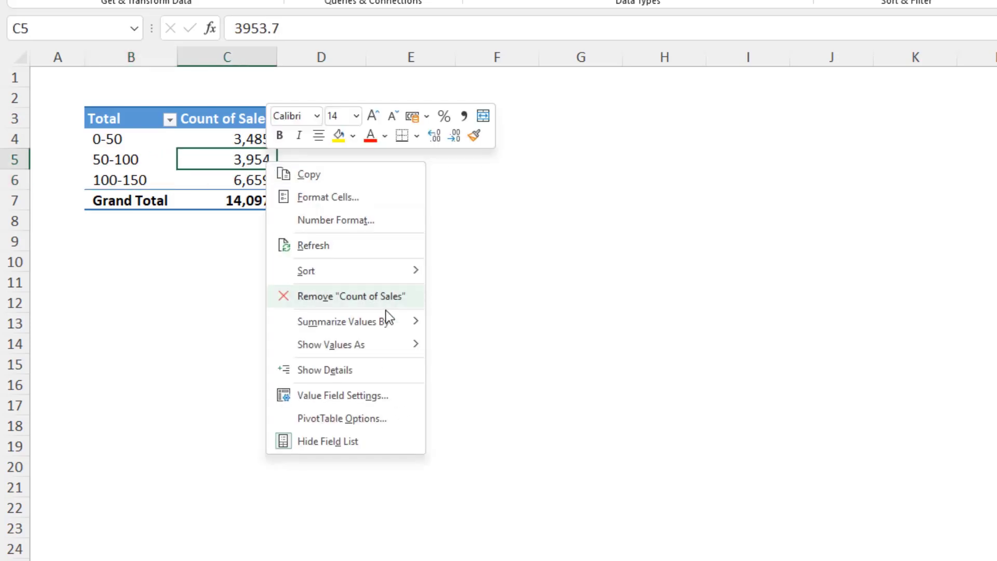
{"action": "left_click", "coordinate": [469, 346]}
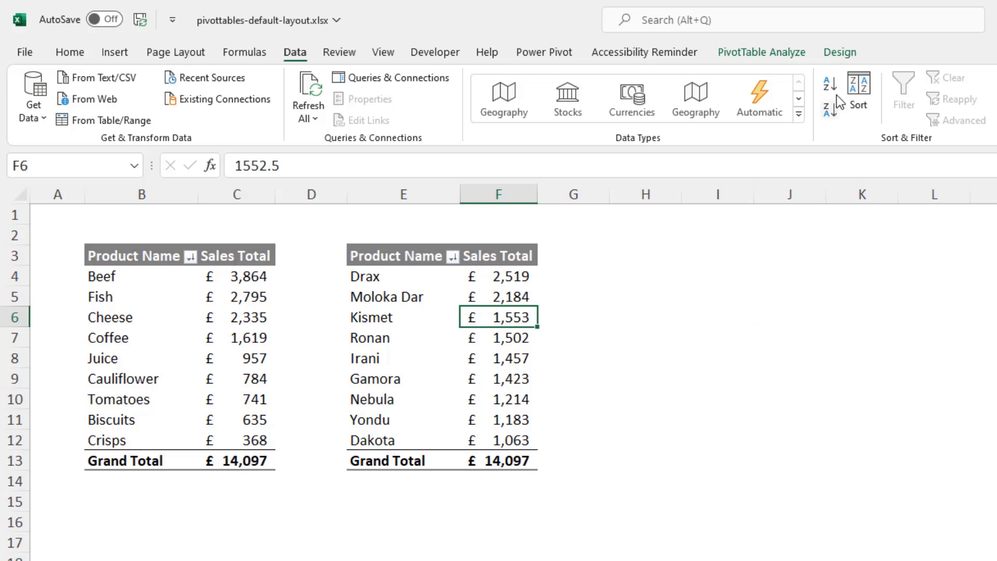
Turn grand totals off for rows and columns on the right pivot table
{"action": "left_click", "coordinate": [841, 51]}
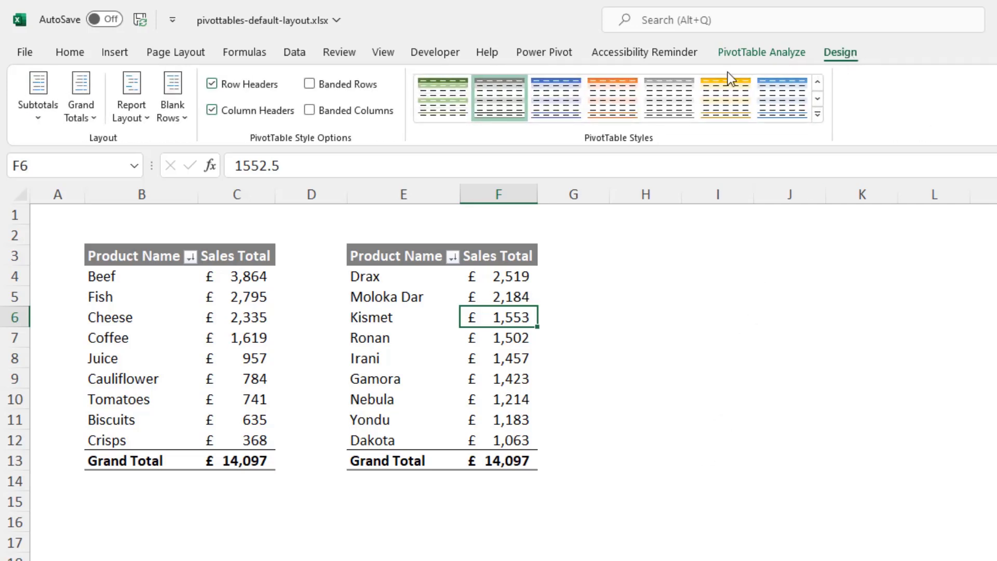
{"action": "left_click", "coordinate": [93, 113]}
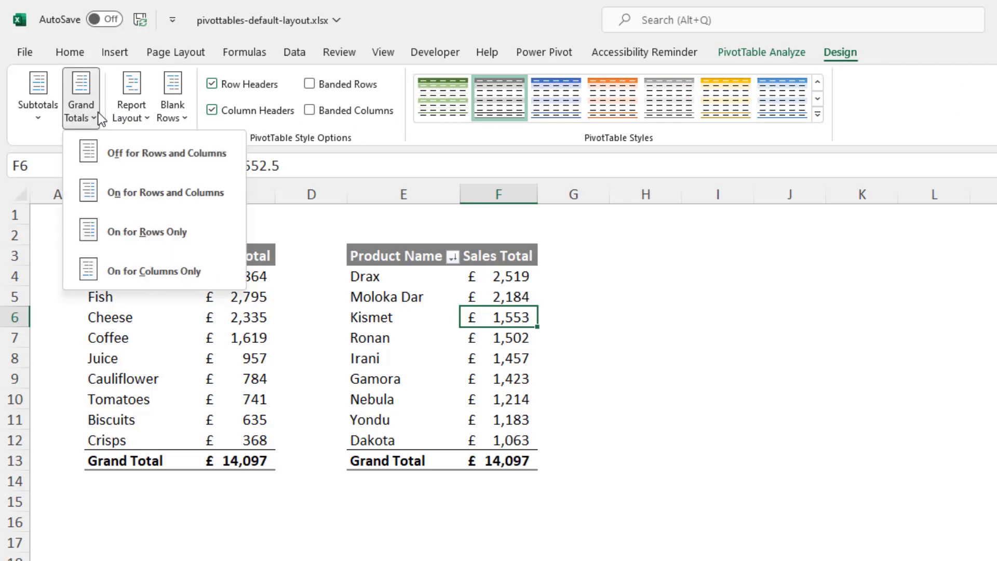
{"action": "left_click", "coordinate": [148, 156]}
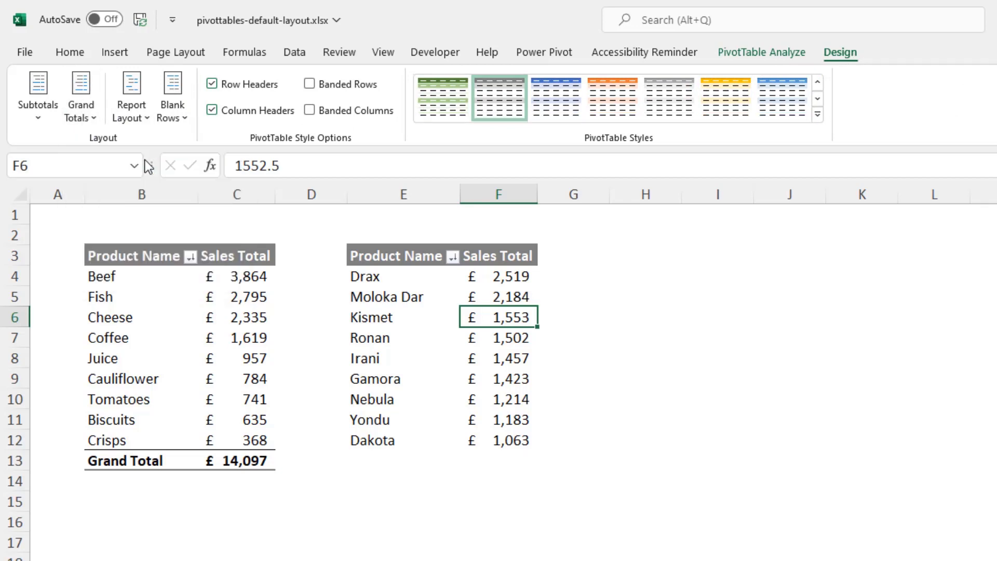
Turn grand totals off for rows and columns on the left pivot table
{"action": "left_click", "coordinate": [177, 306]}
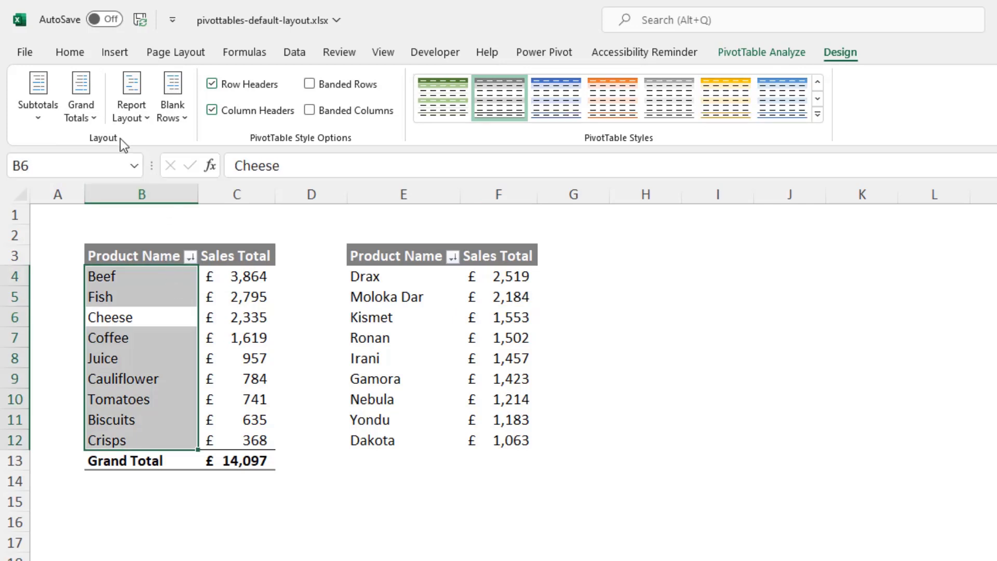
{"action": "left_click", "coordinate": [93, 117]}
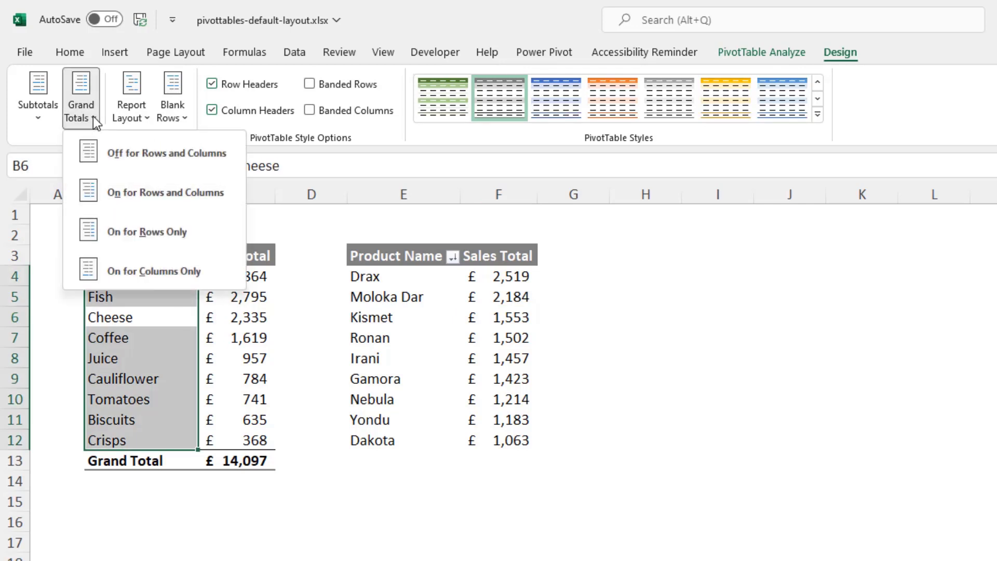
{"action": "left_click", "coordinate": [119, 154]}
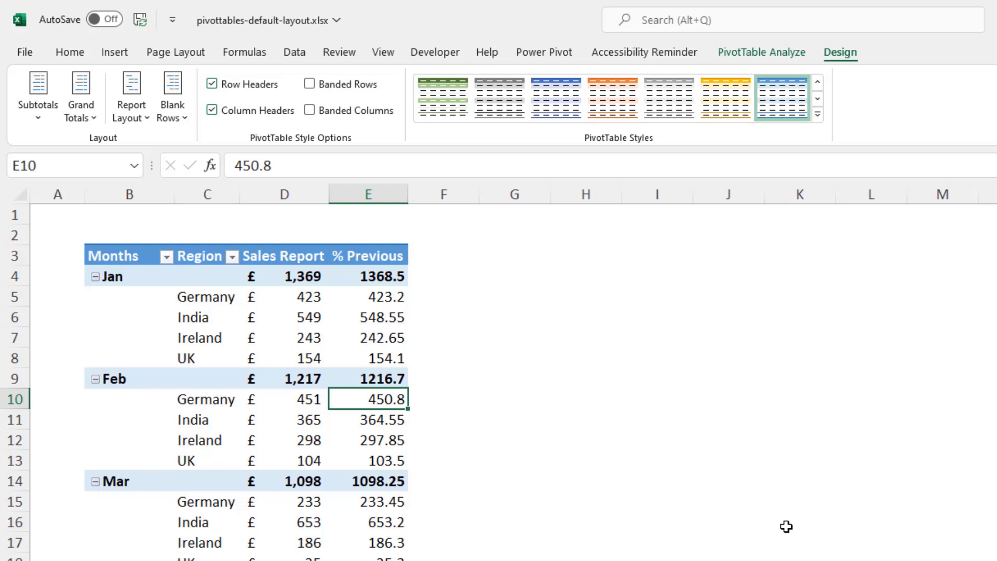
Show % Previous as % Difference From with base field Months and base item (previous)
{"action": "right_click", "coordinate": [385, 399]}
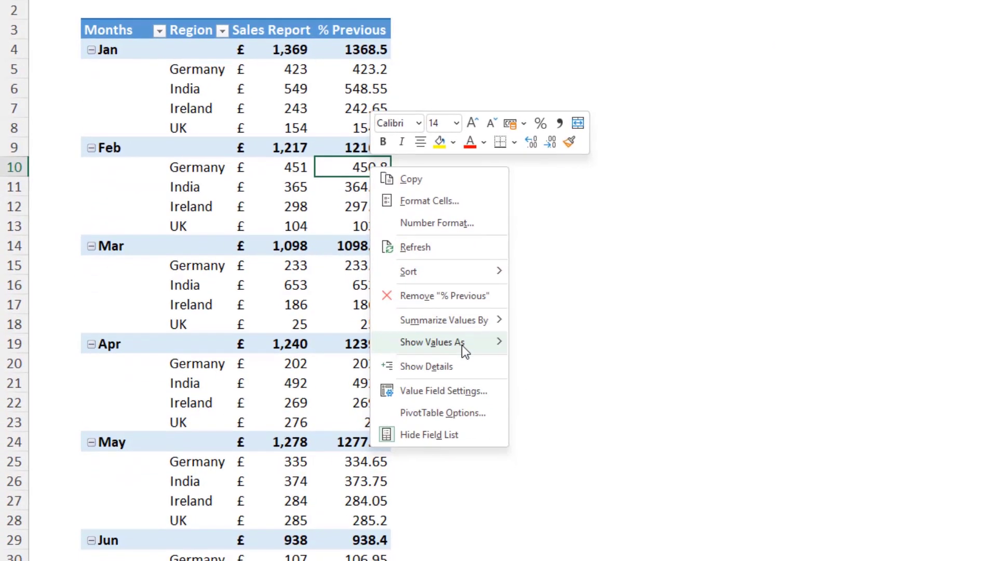
{"action": "mouse_move", "coordinate": [432, 342]}
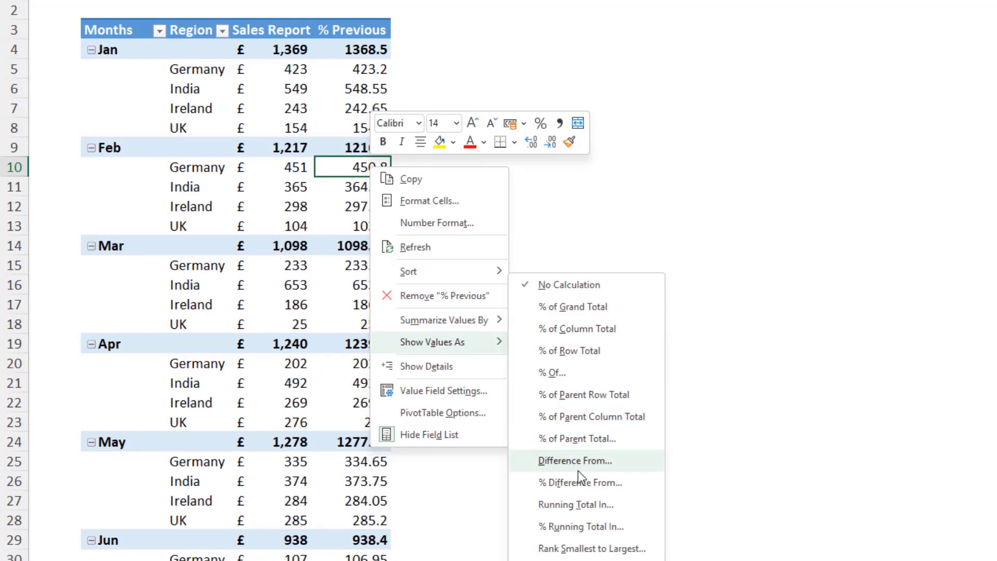
{"action": "left_click", "coordinate": [638, 486]}
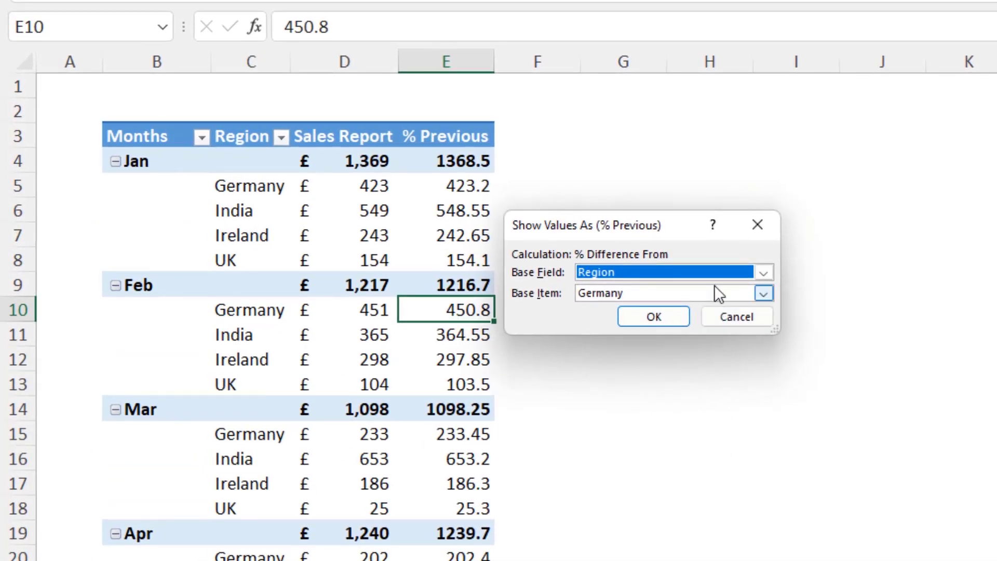
{"action": "left_click", "coordinate": [715, 273]}
{"action": "left_click", "coordinate": [700, 311]}
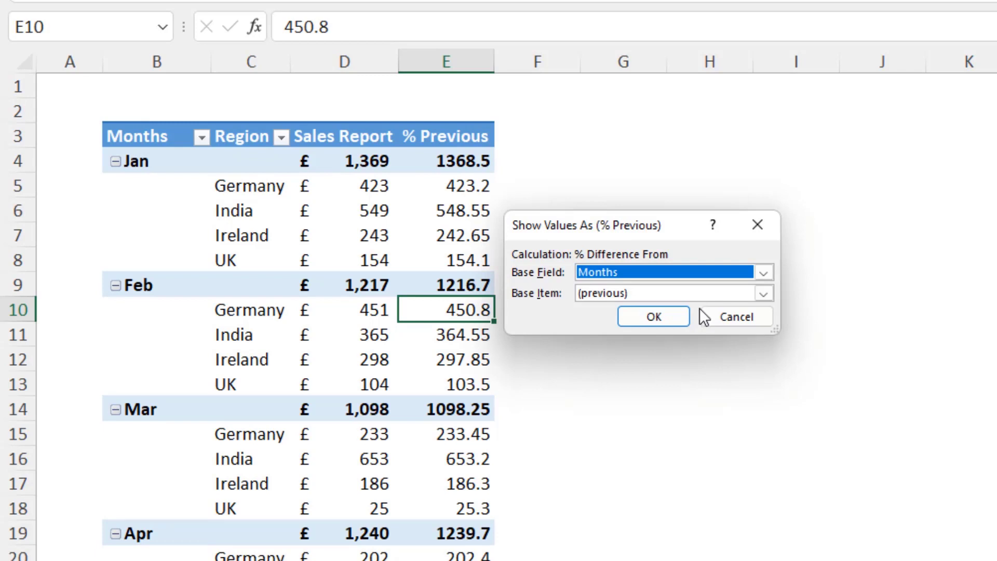
{"action": "left_click", "coordinate": [702, 294]}
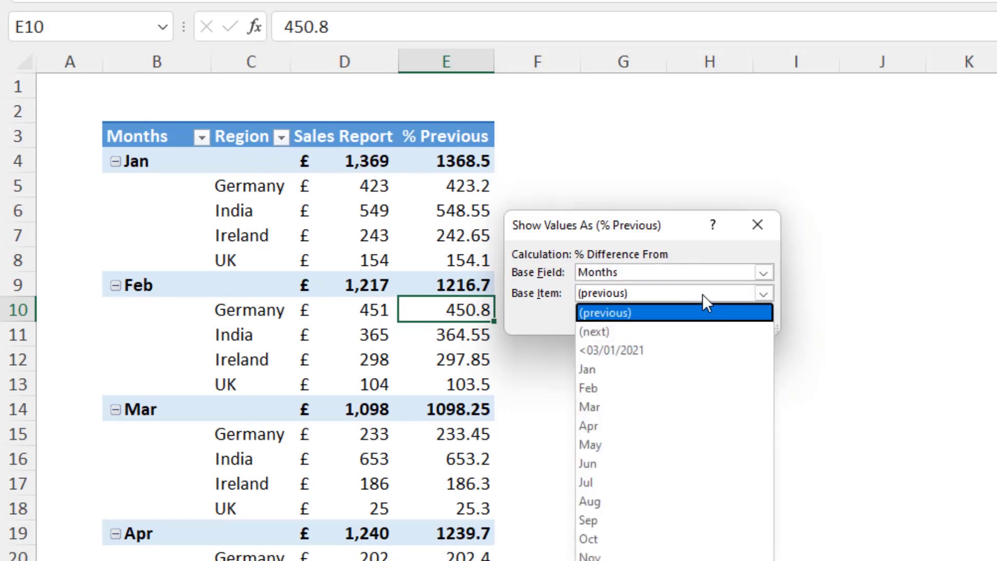
{"action": "left_click", "coordinate": [702, 294]}
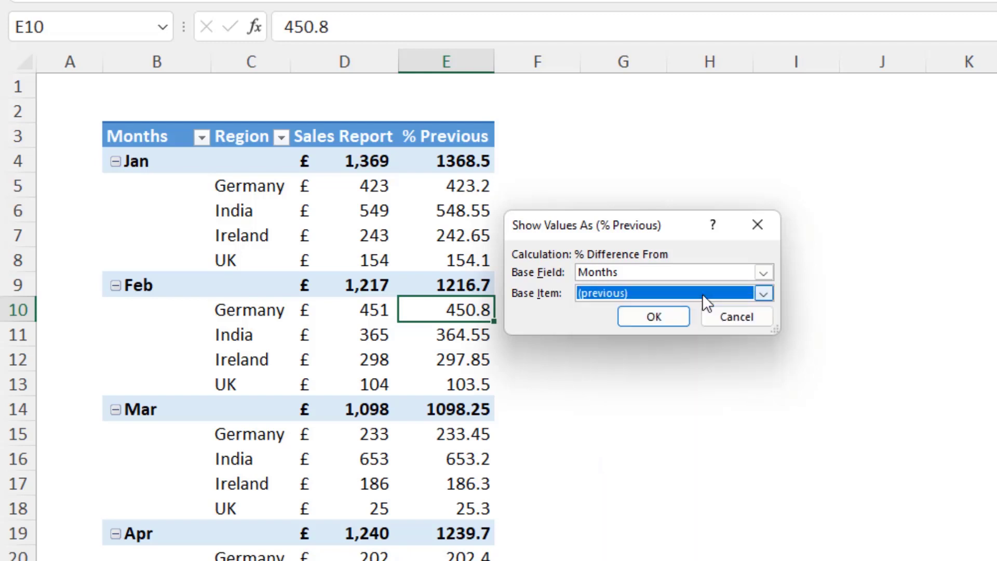
{"action": "left_click", "coordinate": [683, 316]}
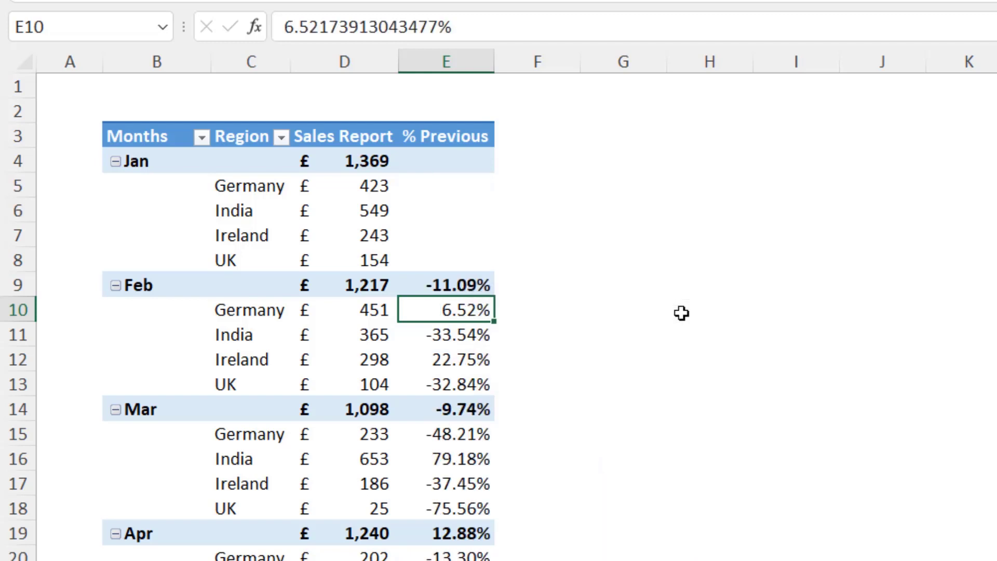